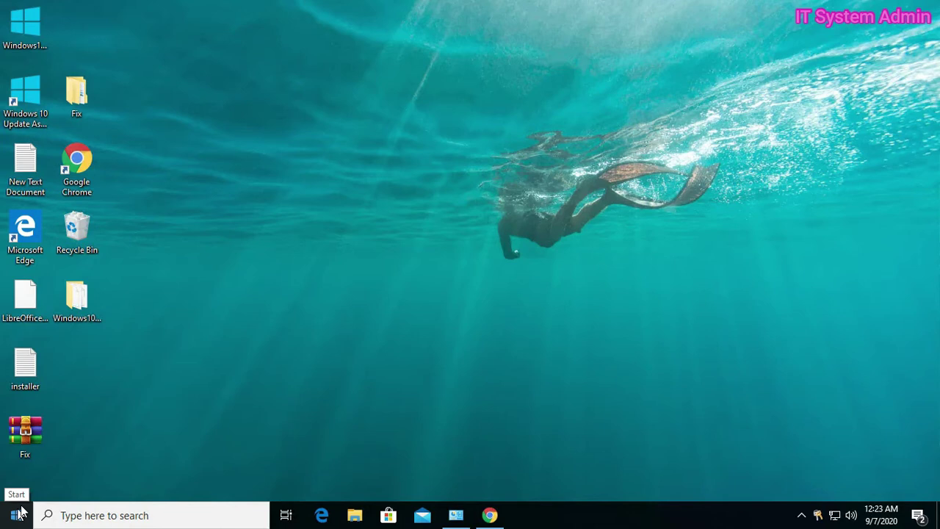
# Step: View the system About information, then close Settings
pyautogui.rightClick(17, 514)
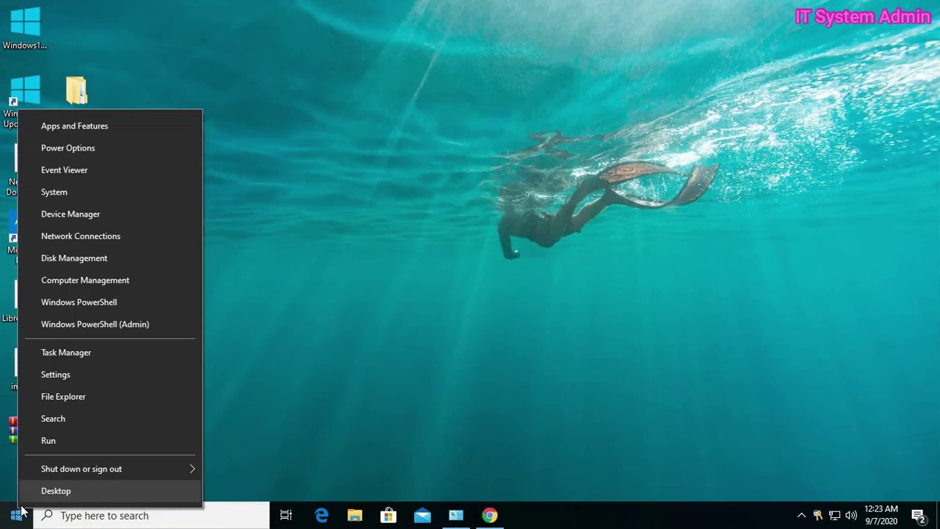
pyautogui.click(72, 192)
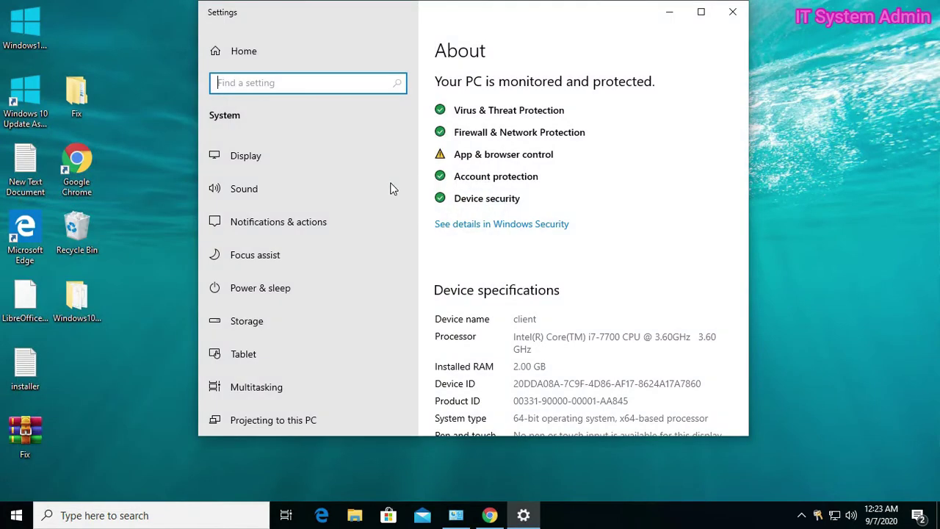
pyautogui.scroll(-8, 507, 213)
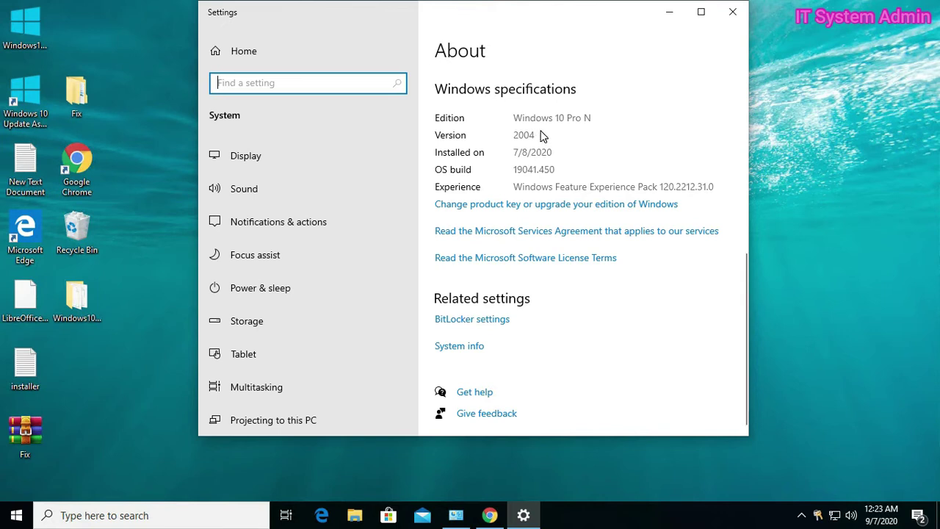
pyautogui.click(729, 9)
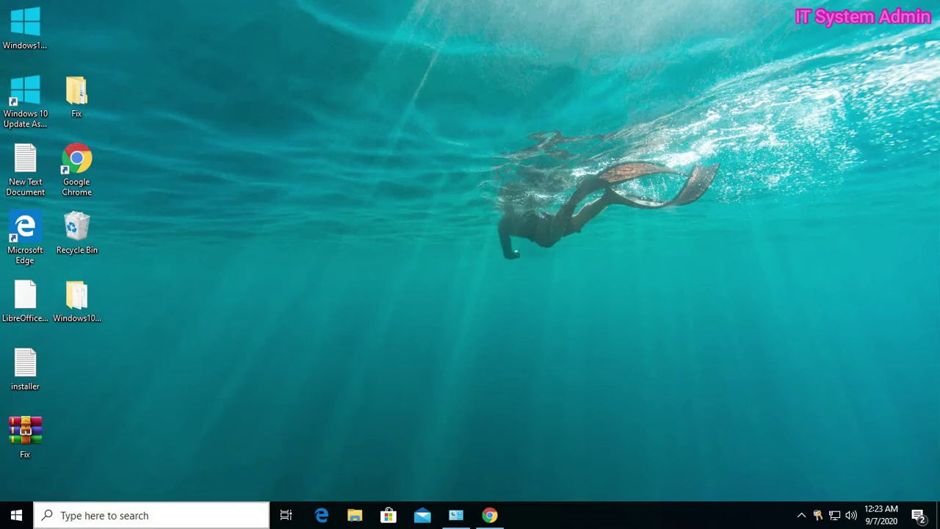
# Step: Search Windows for 'windows media player' and dismiss the empty results
pyautogui.click(126, 512)
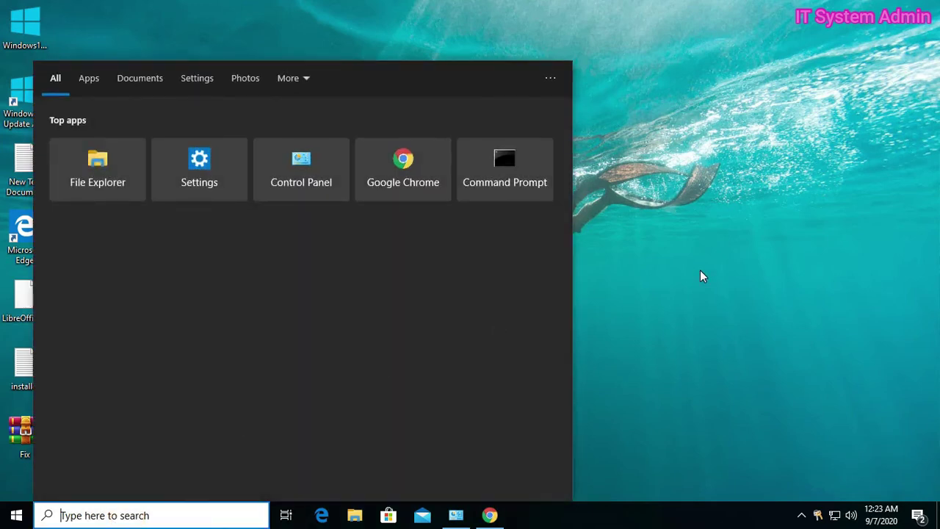
pyautogui.write('w')
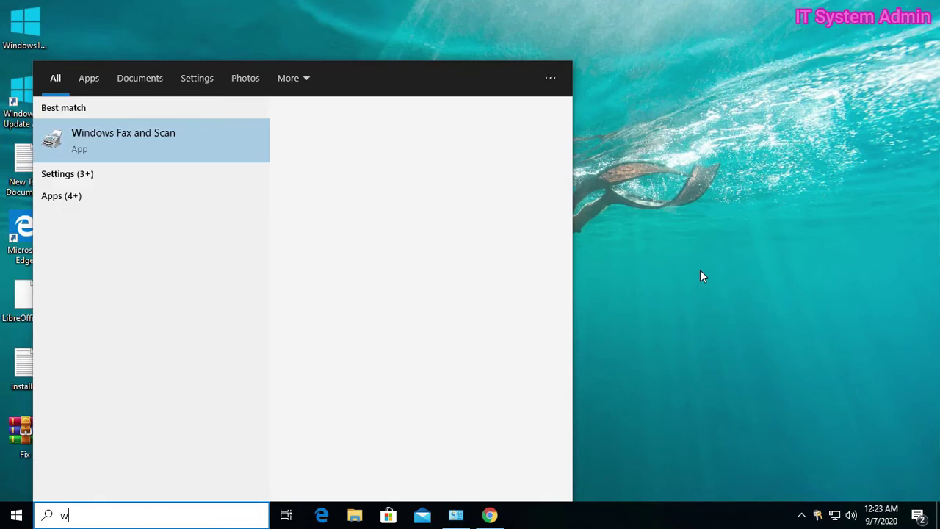
pyautogui.write('indows')
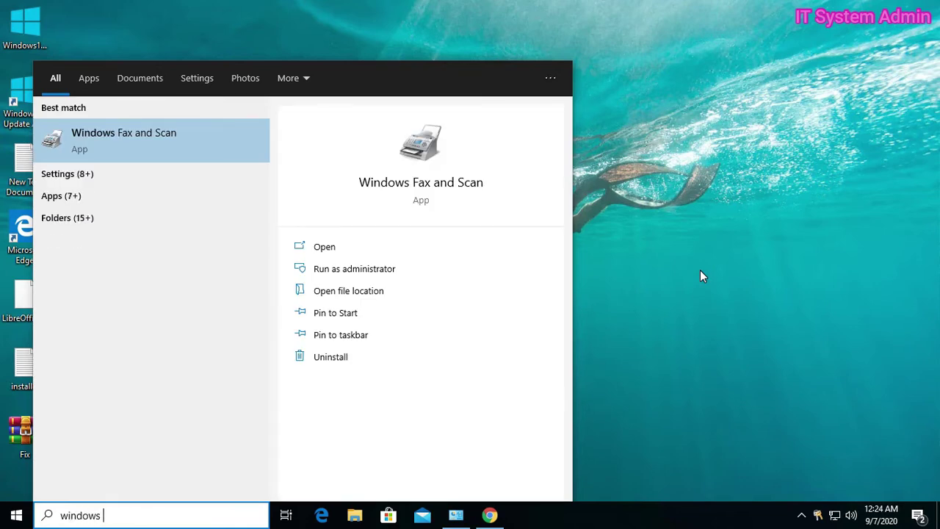
pyautogui.write(' medi')
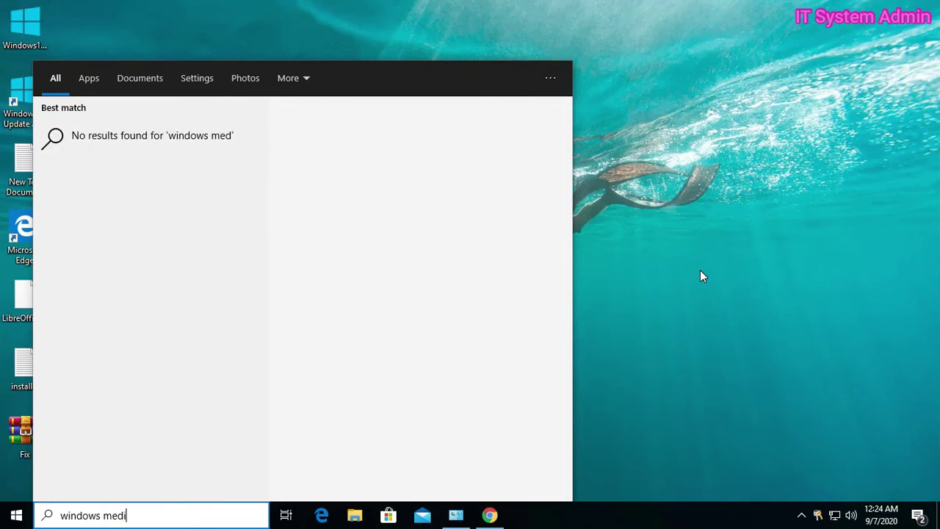
pyautogui.write('a player')
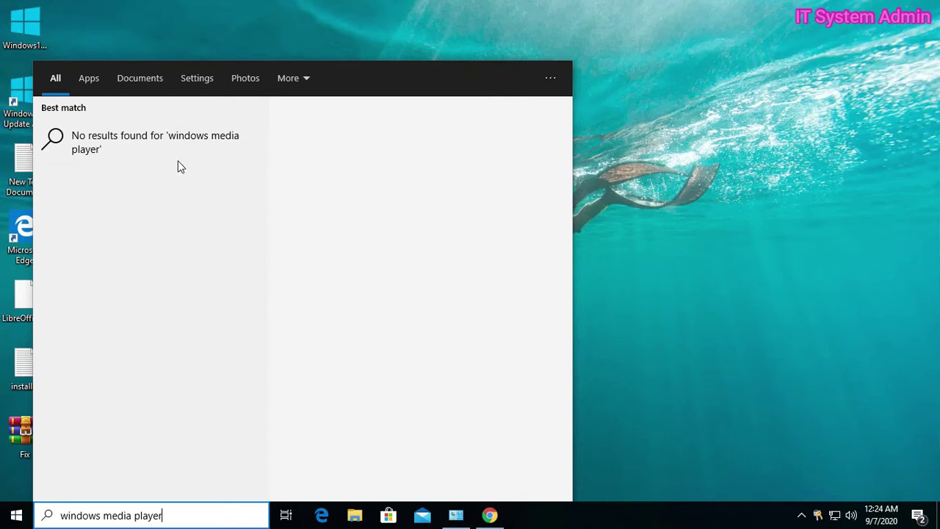
pyautogui.click(699, 183)
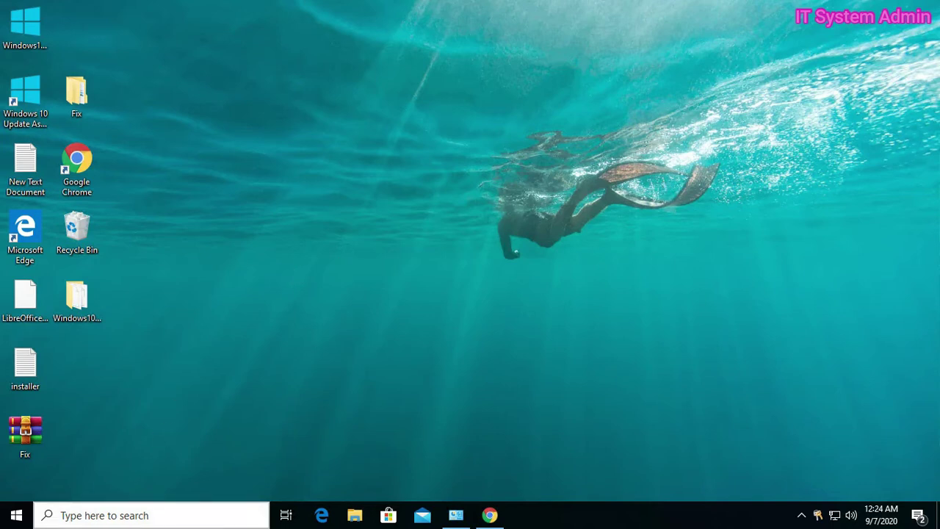
# Step: Search 'windows fe' and open 'Turn Windows features on or off'
pyautogui.click(79, 515)
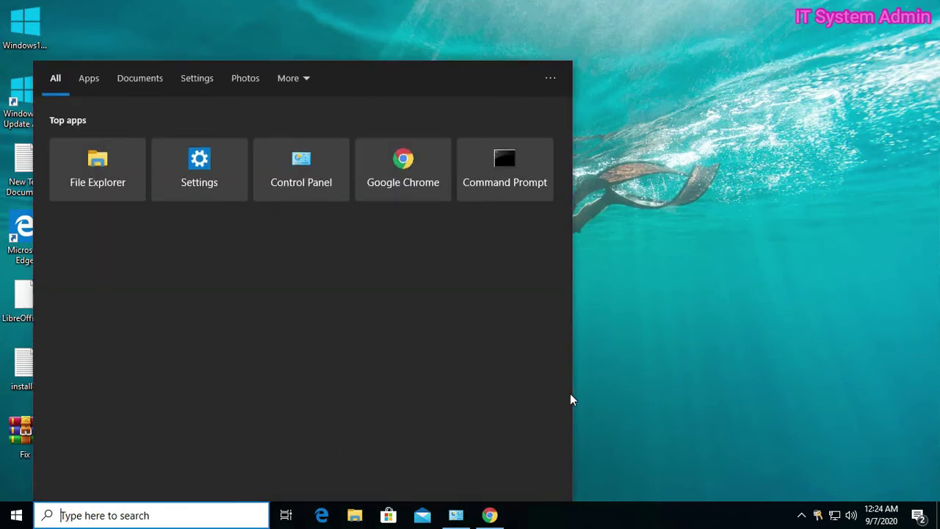
pyautogui.write('win')
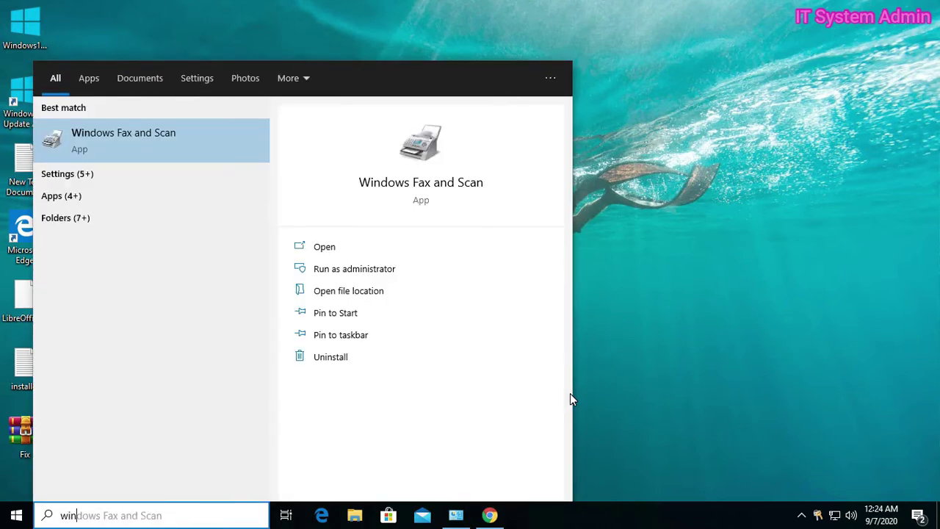
pyautogui.write('dows')
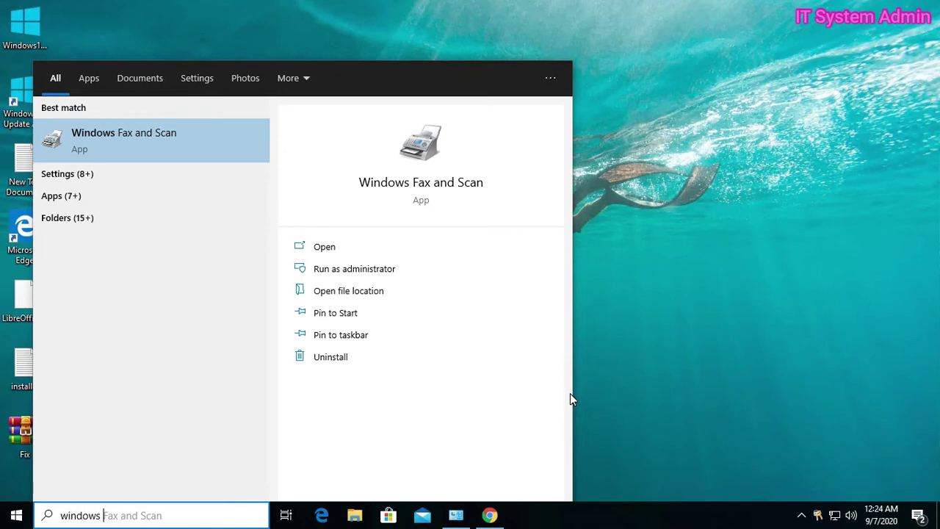
pyautogui.write(' f')
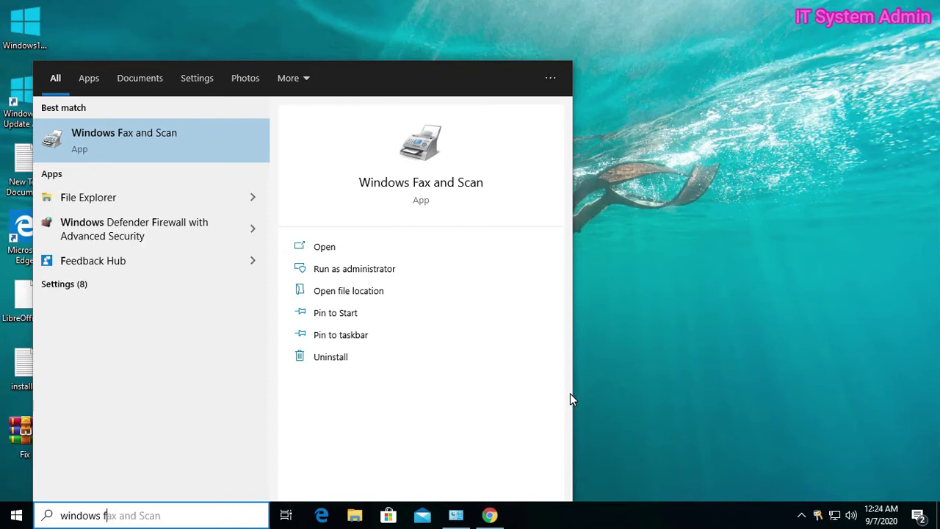
pyautogui.write('e')
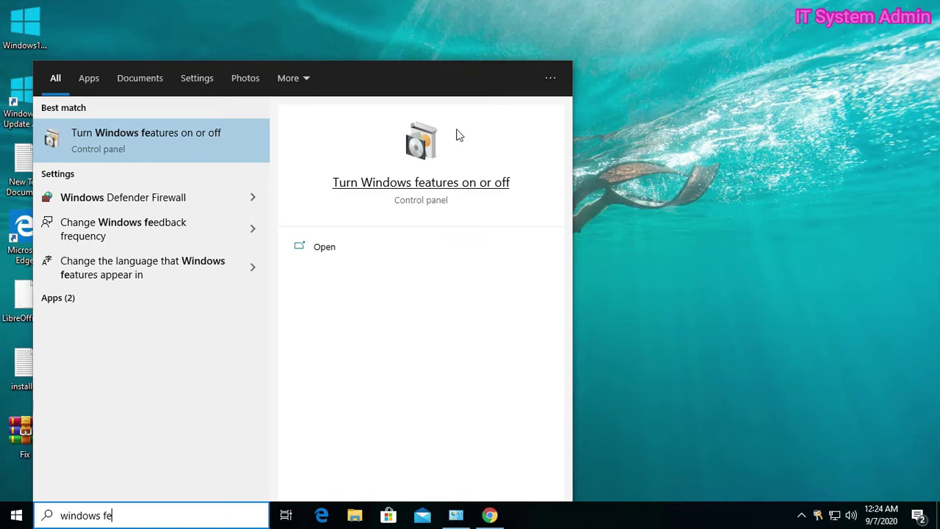
pyautogui.click(129, 142)
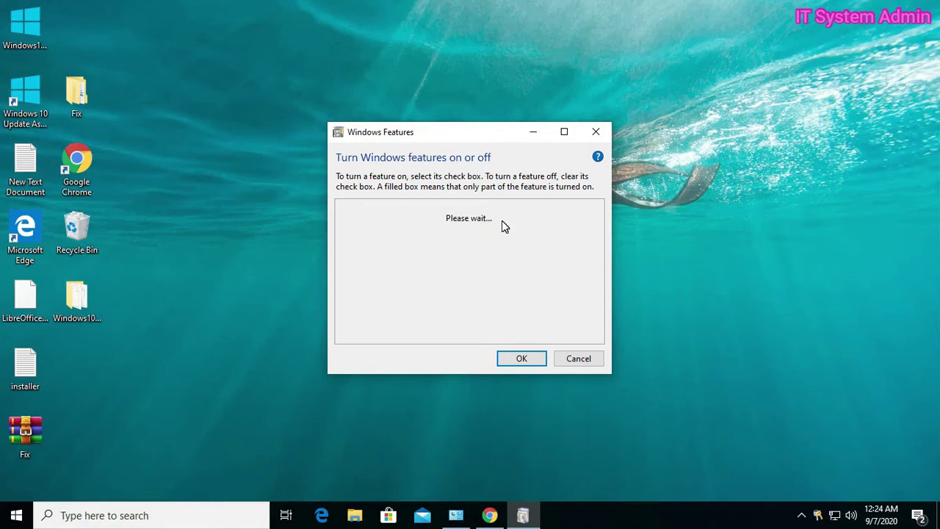
# Step: Scroll through the loaded Windows Features list, then cancel without changing any feature
pyautogui.scroll(-2, 504, 249)
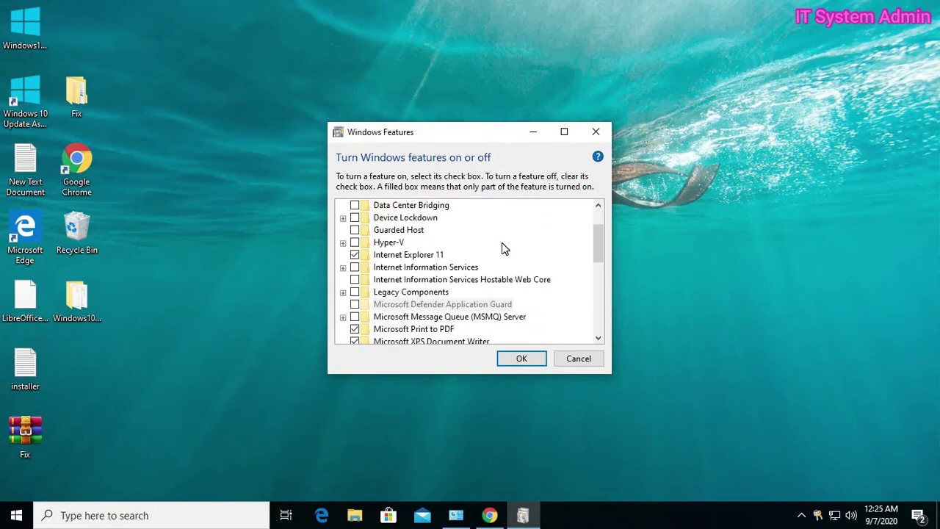
pyautogui.scroll(-1, 503, 248)
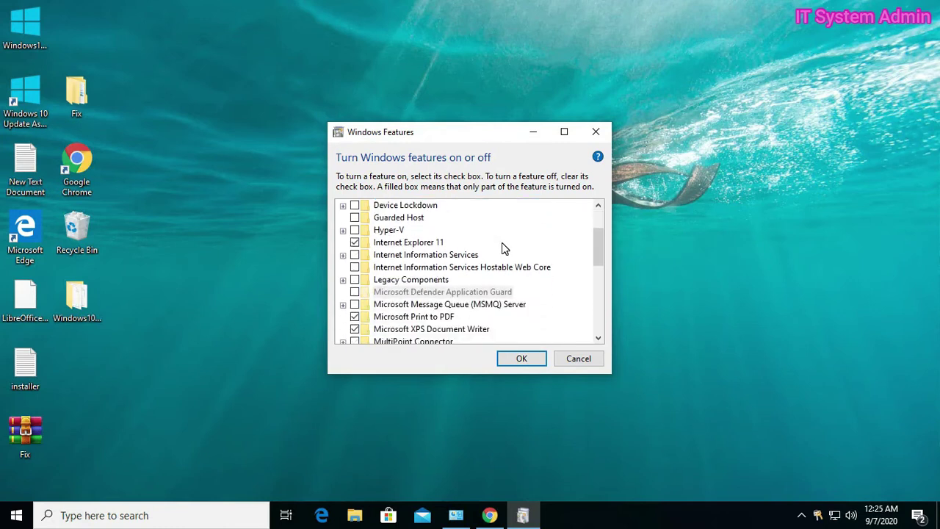
pyautogui.scroll(-1, 504, 248)
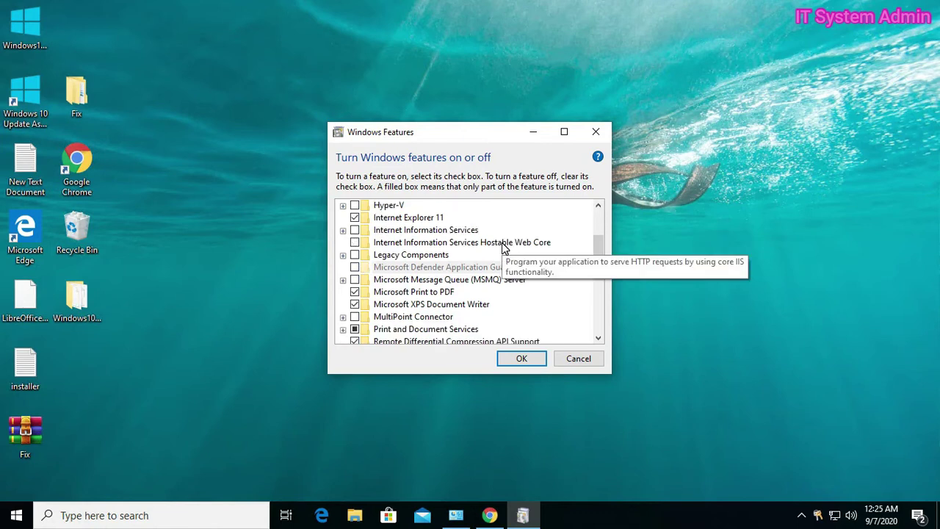
pyautogui.scroll(-1, 504, 249)
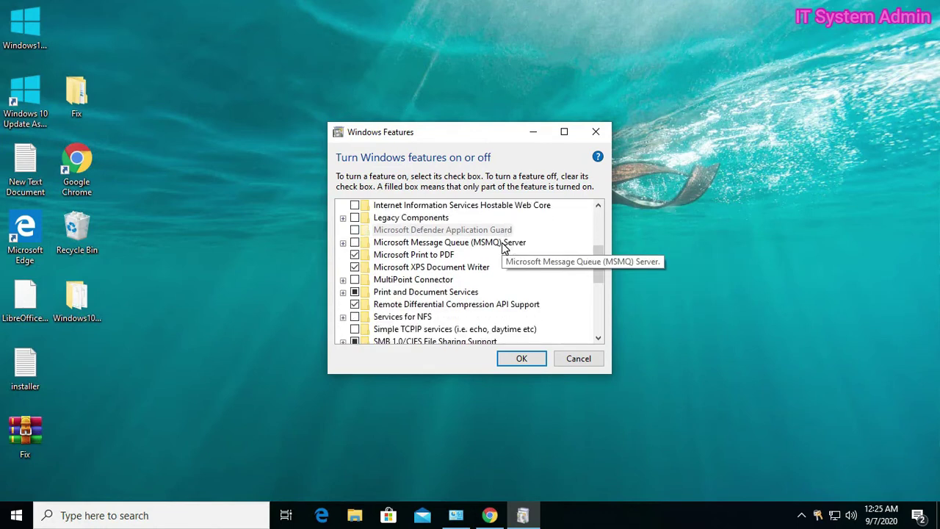
pyautogui.scroll(-1, 503, 248)
pyautogui.scroll(-4, 503, 248)
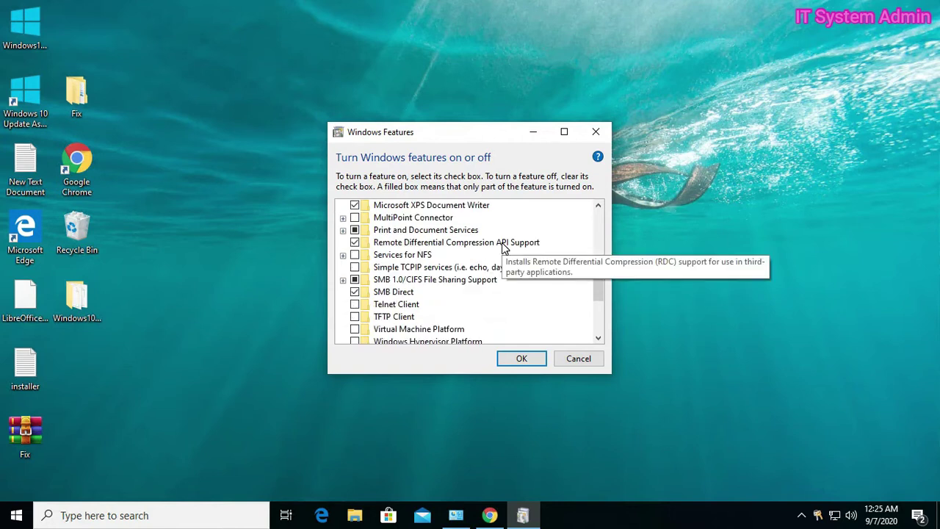
pyautogui.scroll(-2, 502, 244)
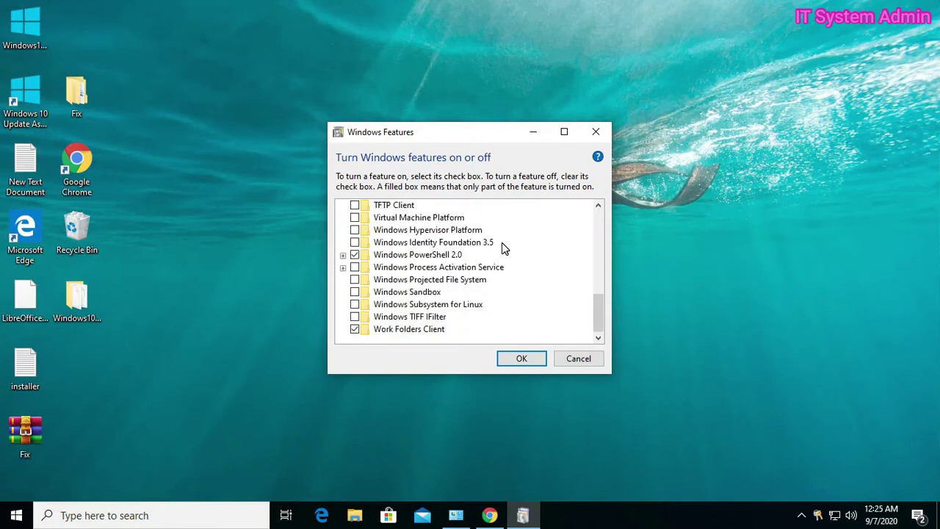
pyautogui.scroll(4, 504, 248)
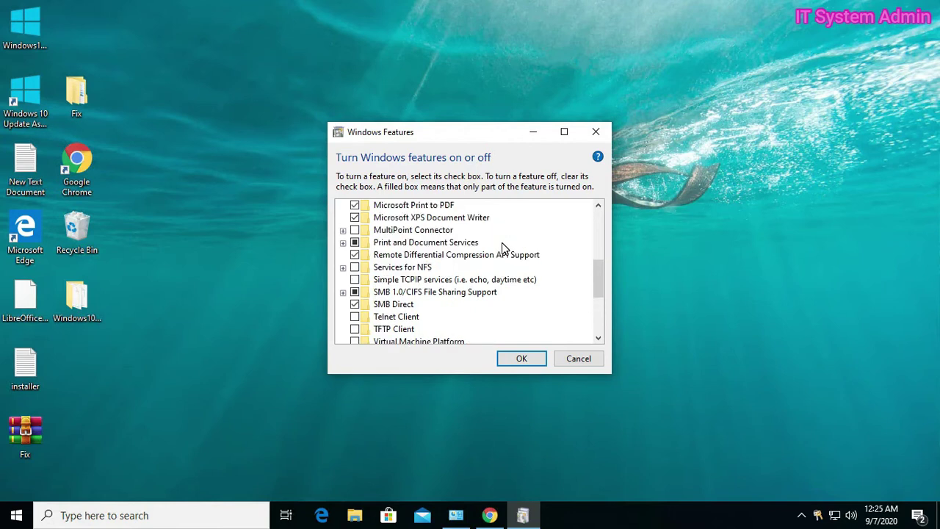
pyautogui.scroll(-1, 429, 283)
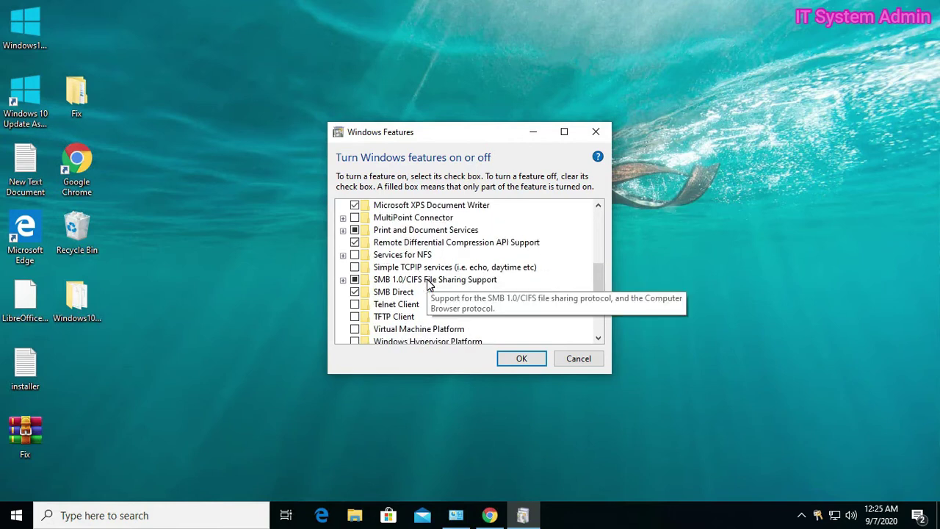
pyautogui.scroll(2, 429, 283)
pyautogui.scroll(1, 430, 284)
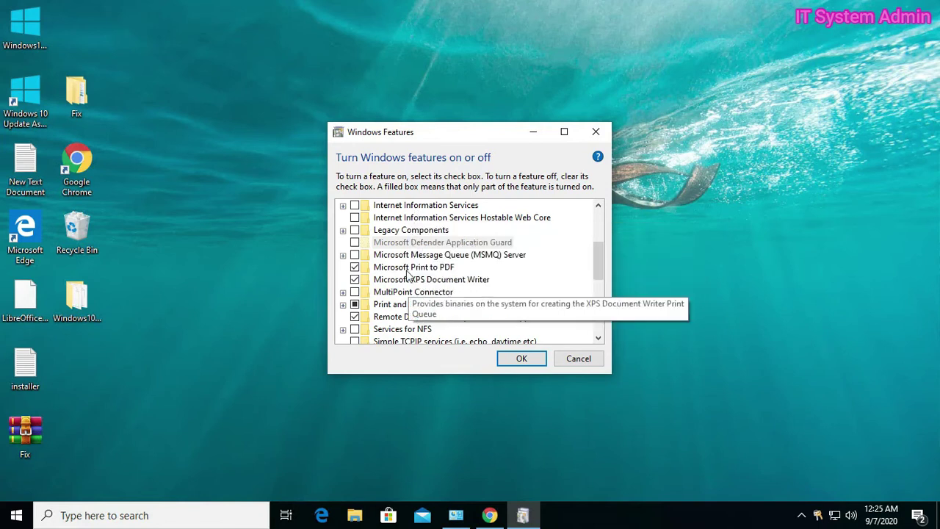
pyautogui.click(579, 359)
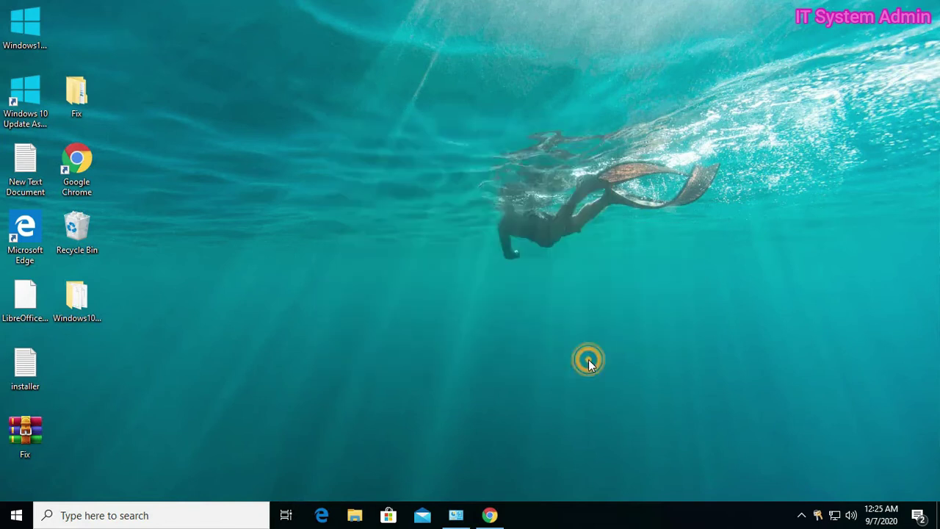
# Step: Refresh the desktop, then open the Apps settings maximized
pyautogui.rightClick(393, 190)
pyautogui.click(417, 224)
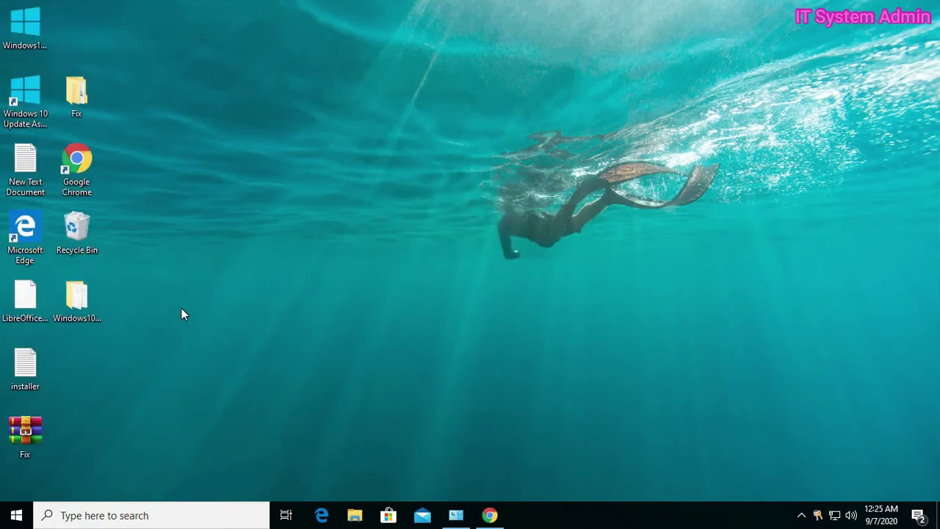
pyautogui.click(7, 518)
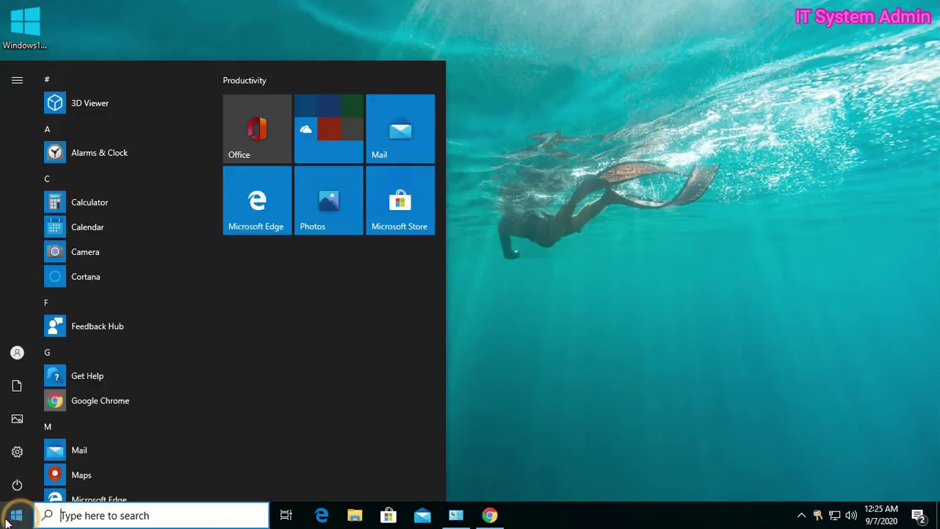
pyautogui.moveTo(14, 451)
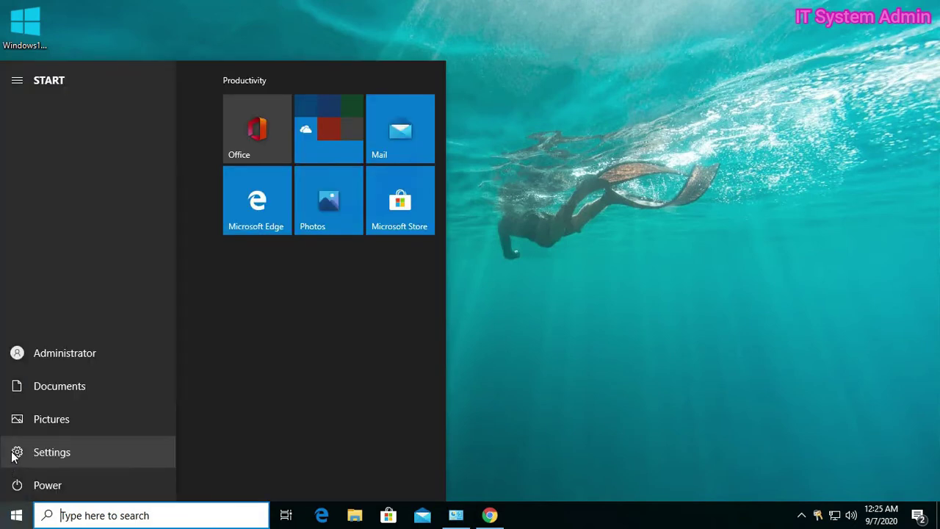
pyautogui.click(64, 452)
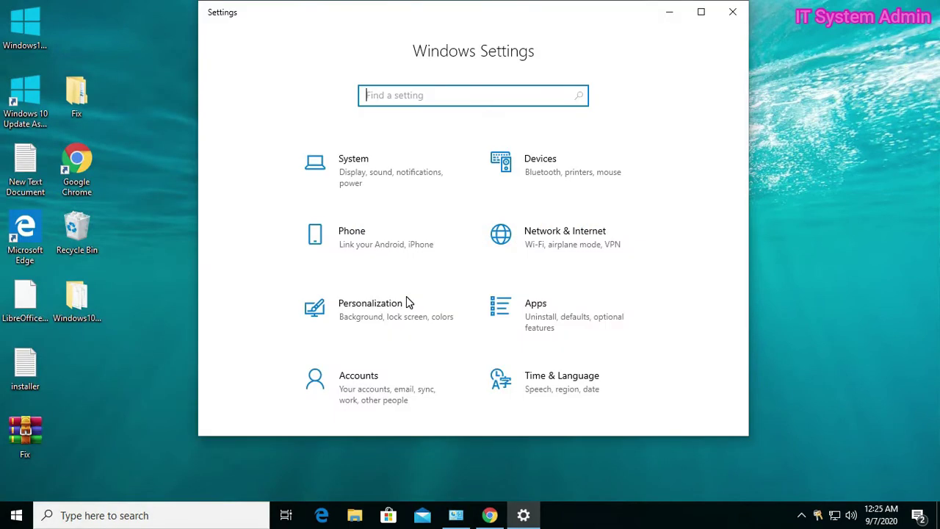
pyautogui.click(556, 320)
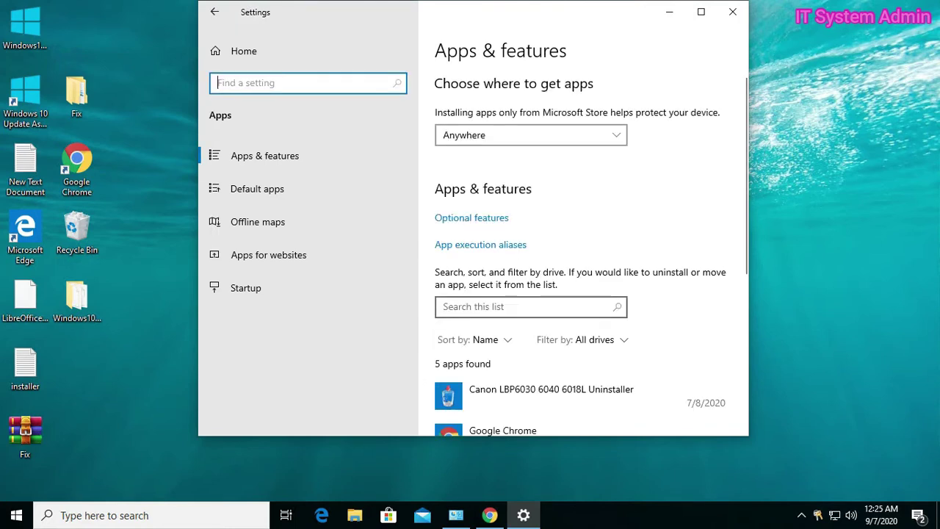
pyautogui.click(702, 12)
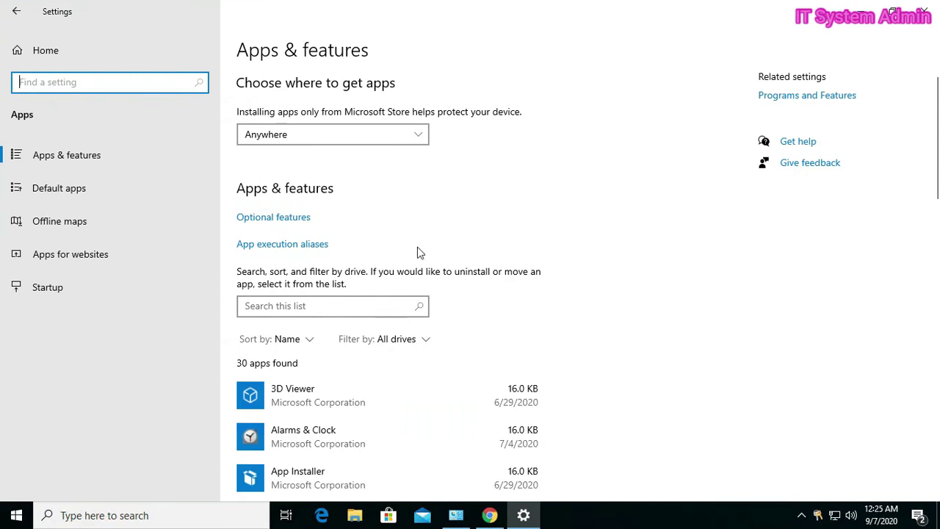
# Step: Scroll through all 30 installed apps in Apps & features and back up
pyautogui.scroll(-3, 498, 298)
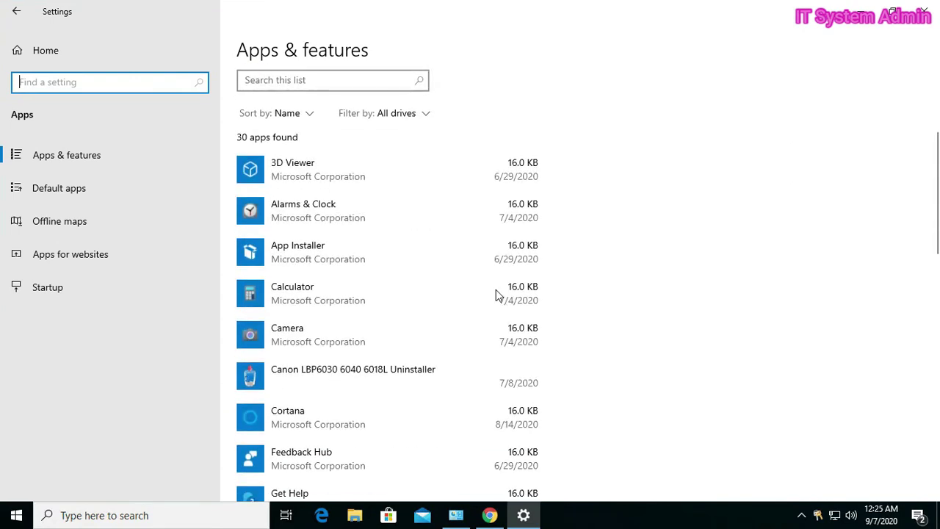
pyautogui.scroll(-2, 249, 221)
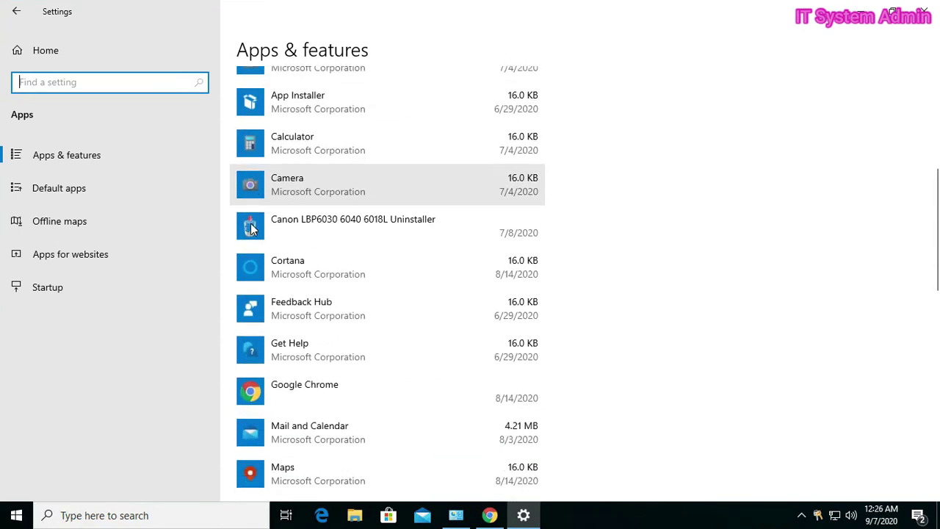
pyautogui.scroll(-2, 251, 229)
pyautogui.scroll(-2, 251, 229)
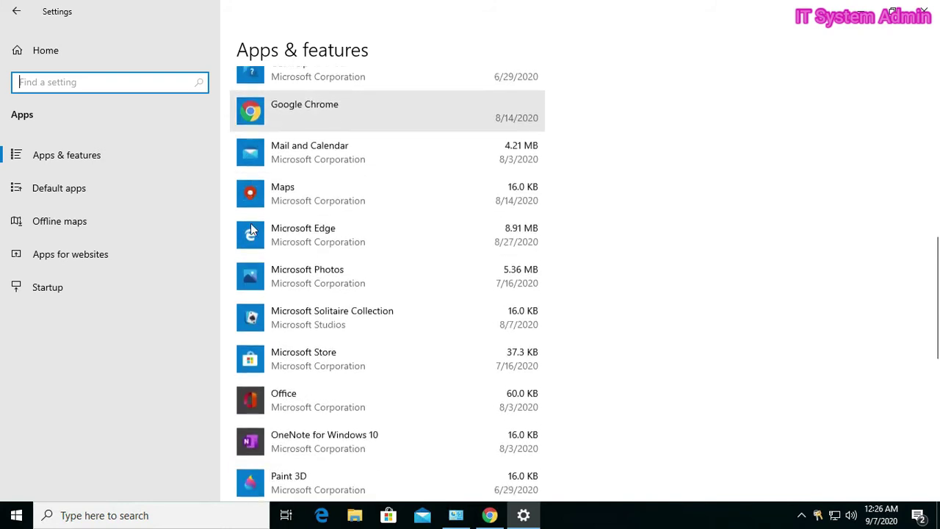
pyautogui.scroll(-2, 251, 229)
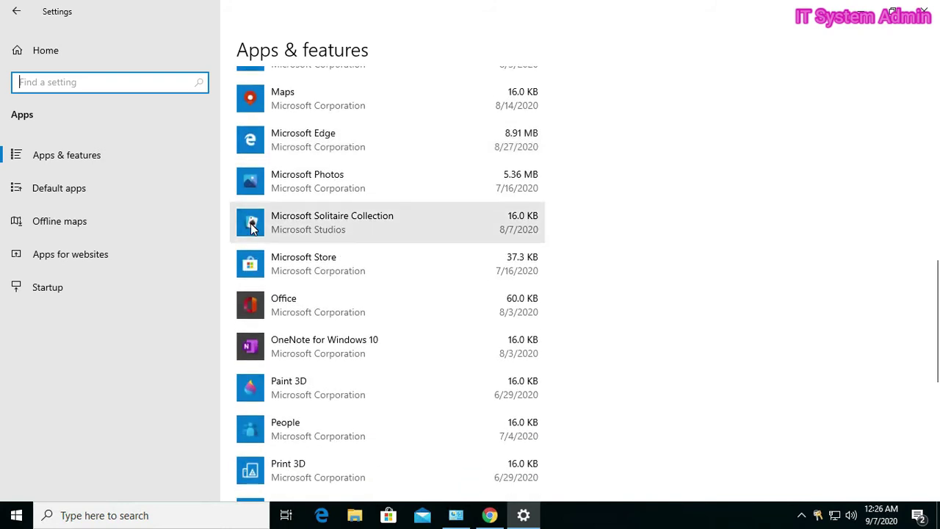
pyautogui.scroll(-1, 250, 228)
pyautogui.scroll(-2, 251, 226)
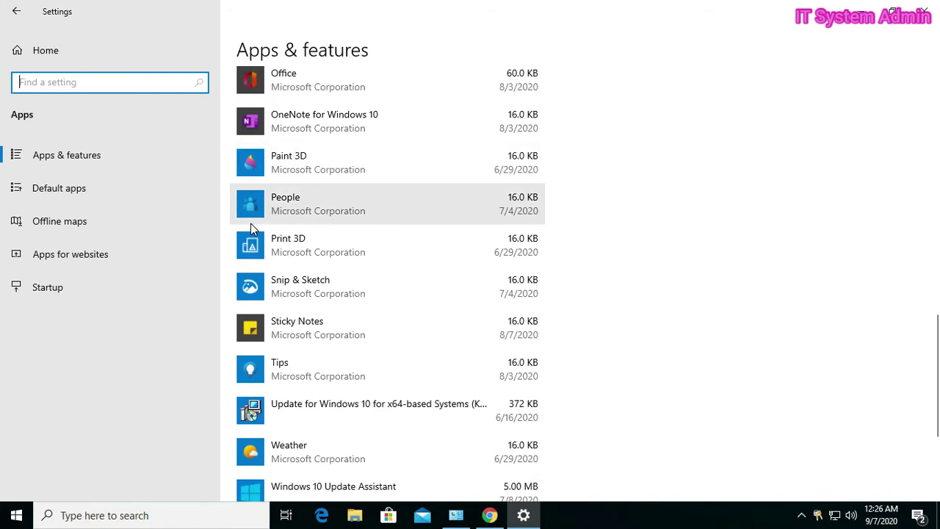
pyautogui.scroll(-2, 250, 226)
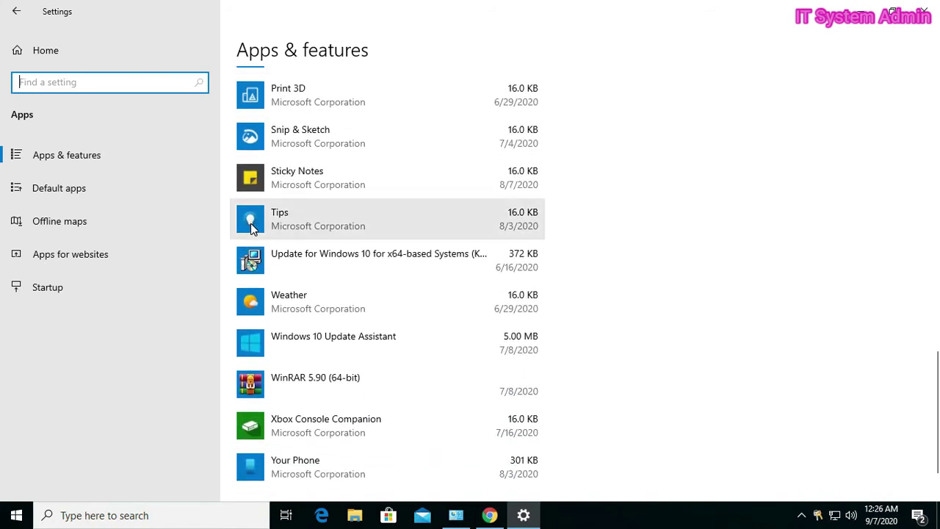
pyautogui.scroll(-1, 250, 226)
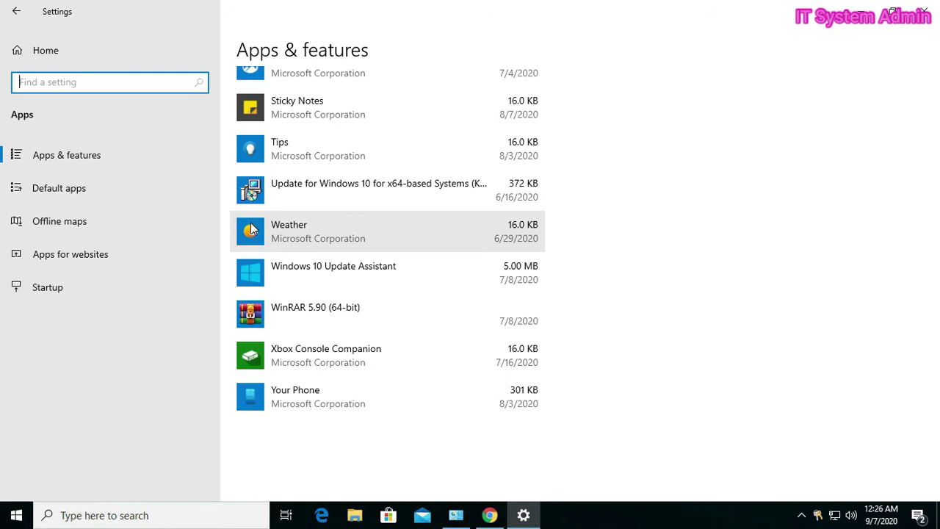
pyautogui.scroll(3, 251, 228)
pyautogui.scroll(3, 250, 228)
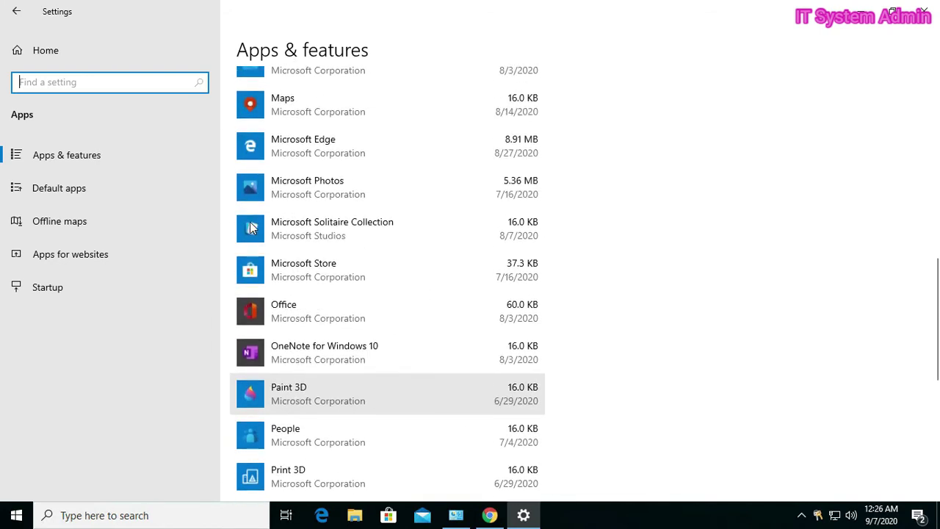
pyautogui.scroll(10, 250, 228)
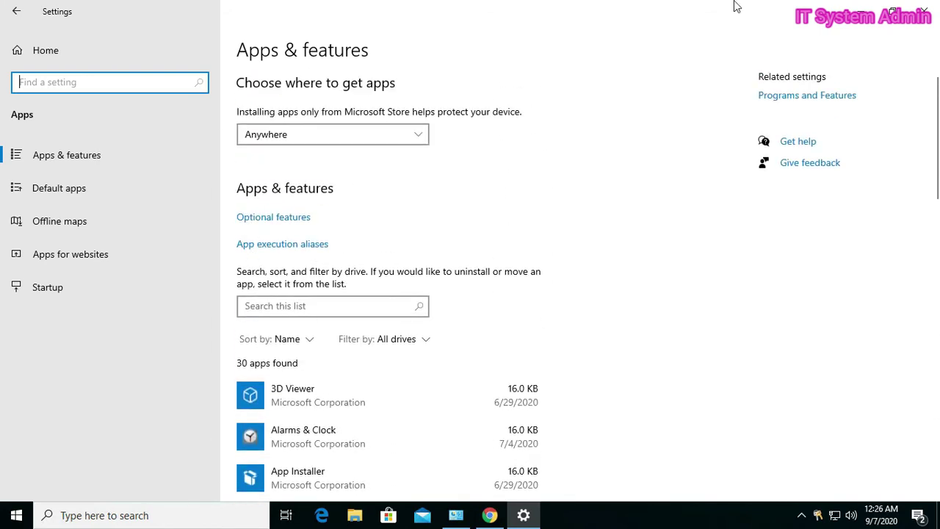
# Step: Close Settings and show the Media Feature Pack page maximized in Chrome
pyautogui.click(923, 11)
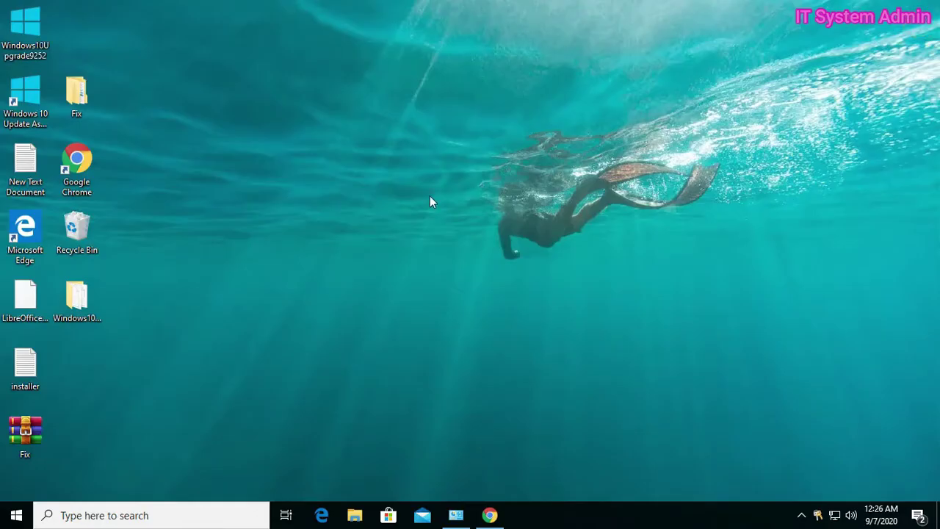
pyautogui.click(491, 517)
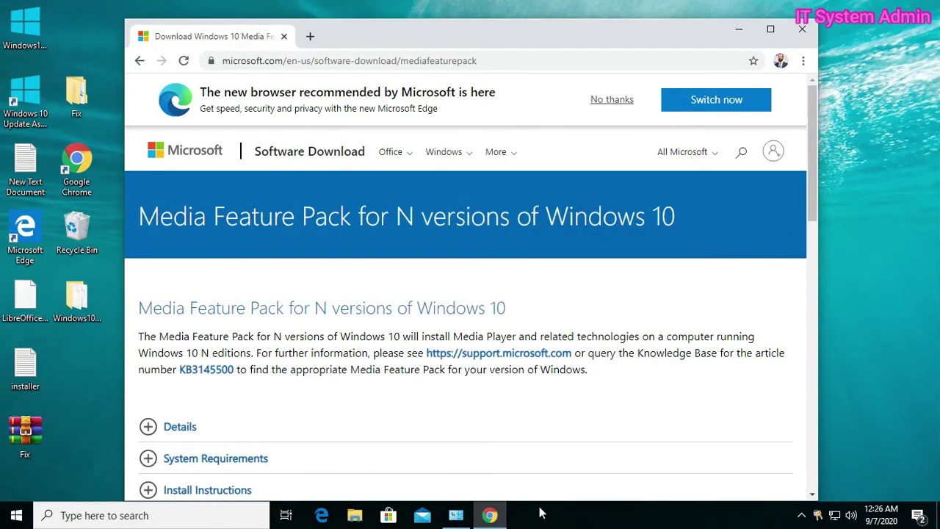
pyautogui.click(770, 28)
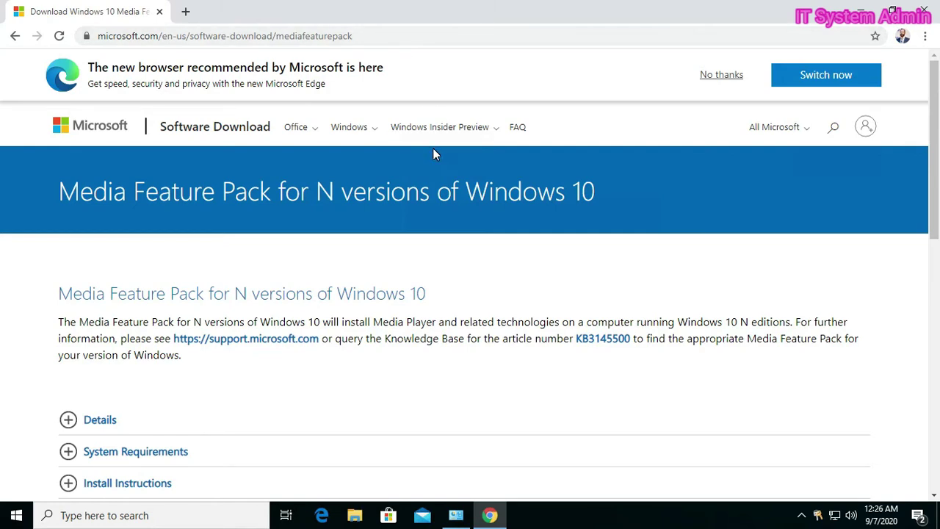
# Step: Check the offered editions under Downloads: versions 1903, 1809, 1803 and 1709
pyautogui.scroll(-1, 312, 211)
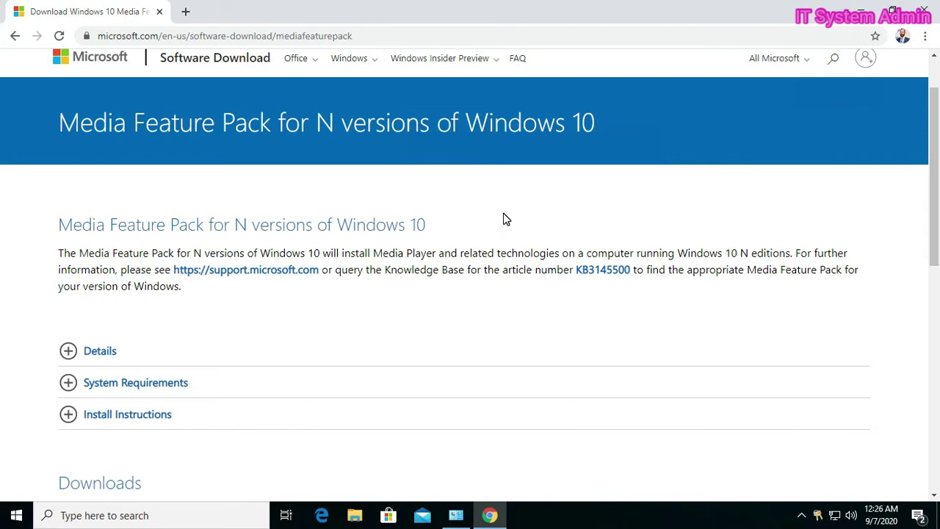
pyautogui.scroll(-2, 505, 219)
pyautogui.scroll(-2, 504, 217)
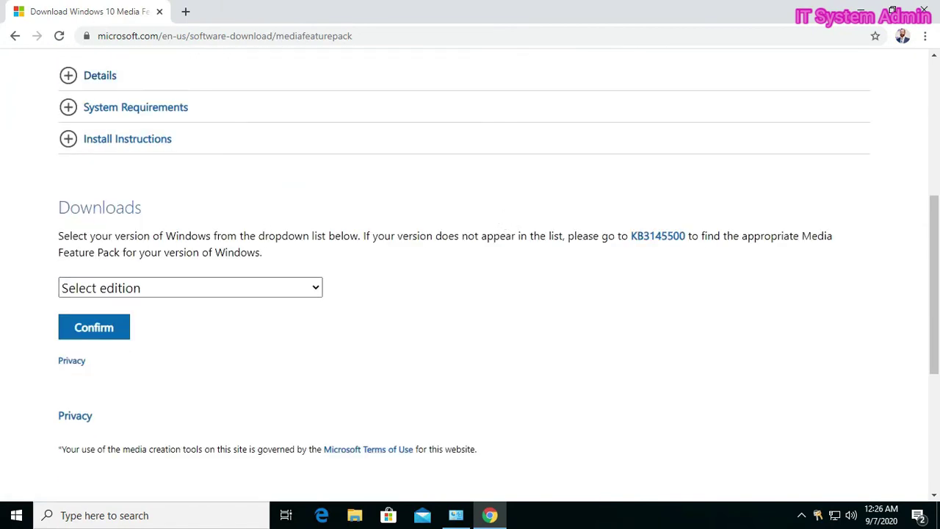
pyautogui.click(318, 287)
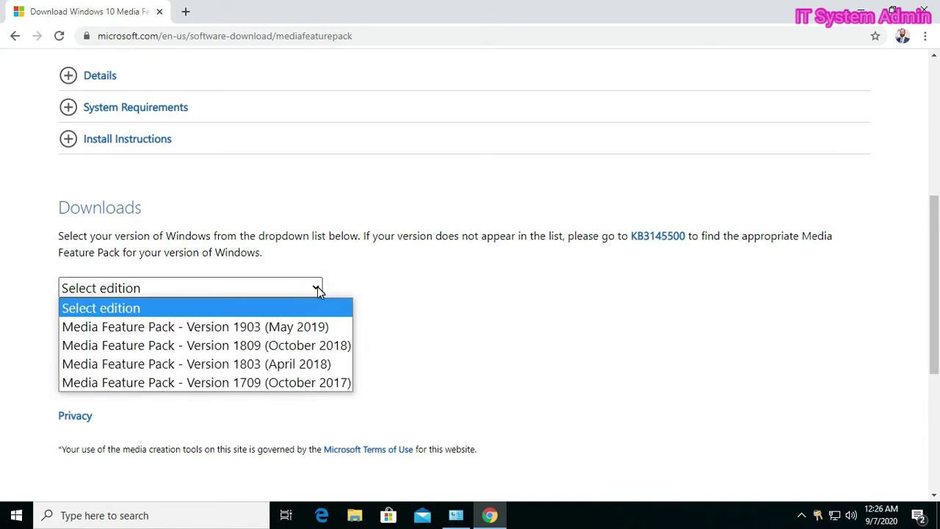
pyautogui.scroll(-1, 314, 300)
pyautogui.click(314, 215)
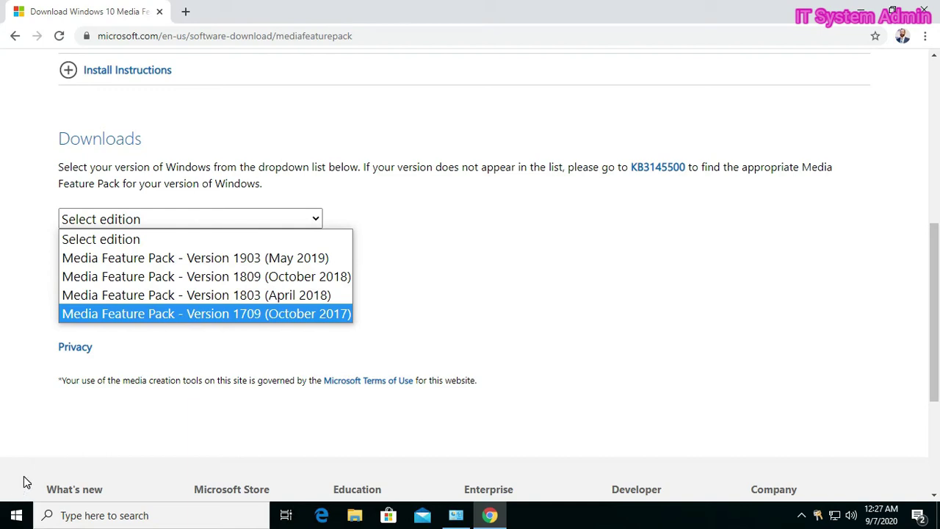
pyautogui.click(13, 517)
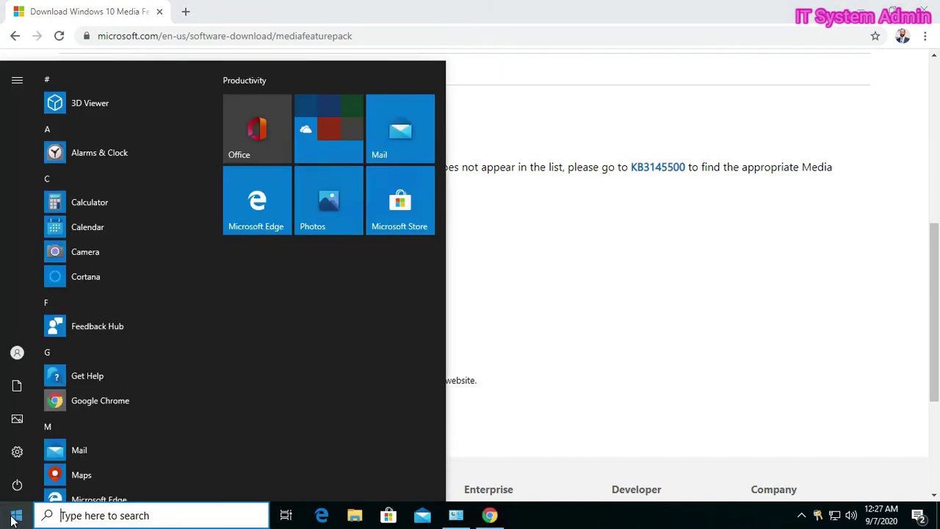
# Step: Confirm in System About that the PC runs Windows 10 Pro N version 2004
pyautogui.rightClick(14, 518)
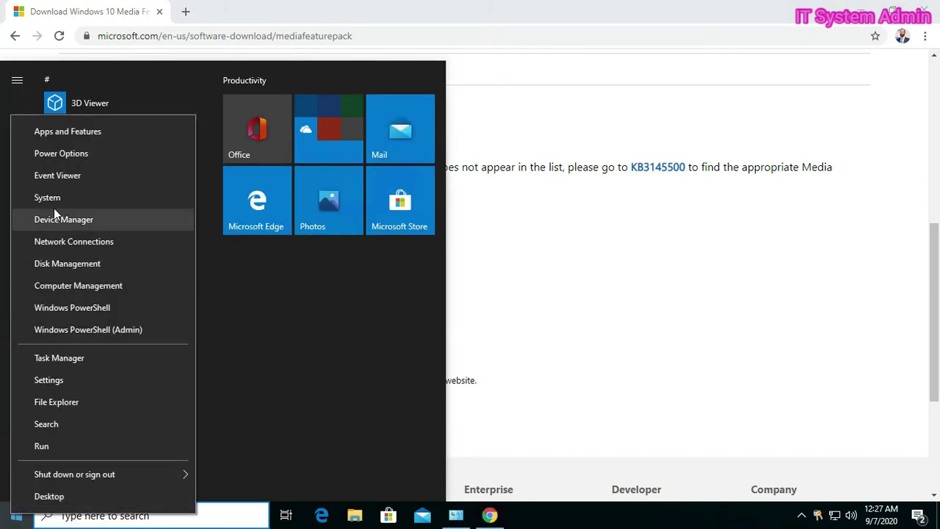
pyautogui.click(74, 198)
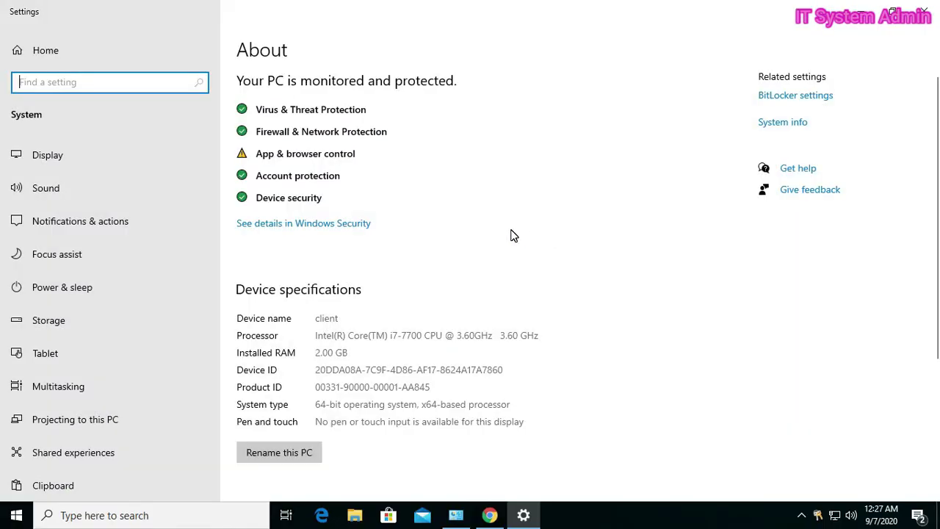
pyautogui.scroll(-3, 511, 230)
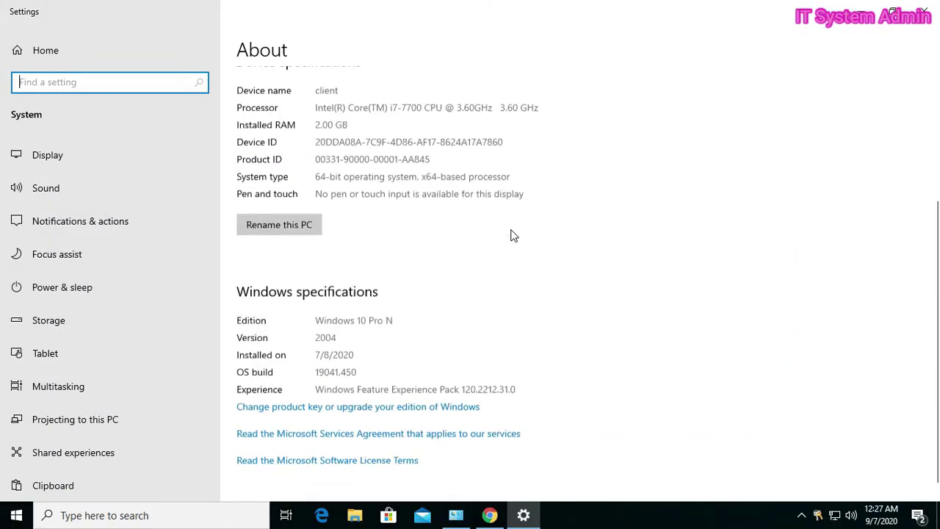
pyautogui.click(316, 334)
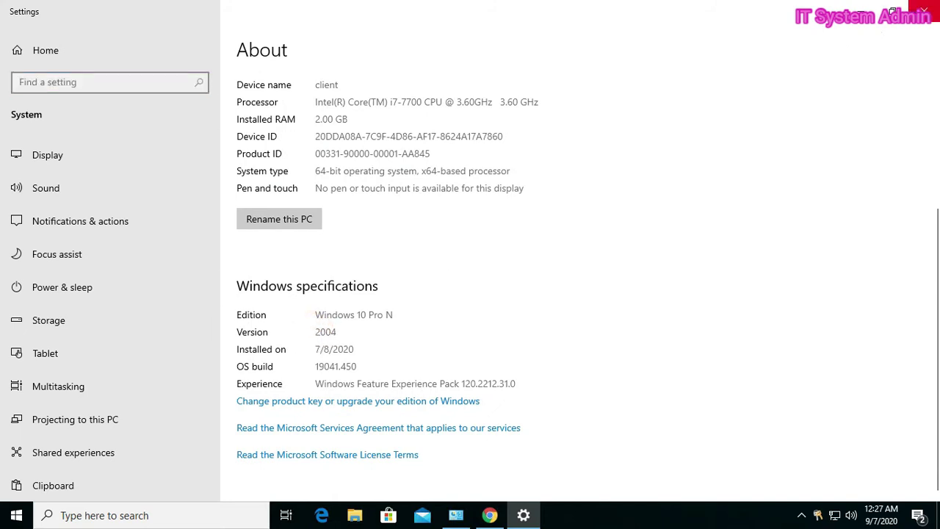
# Step: Check the Media Feature Pack editions list for version 2004, closing it unchosen
pyautogui.click(862, 18)
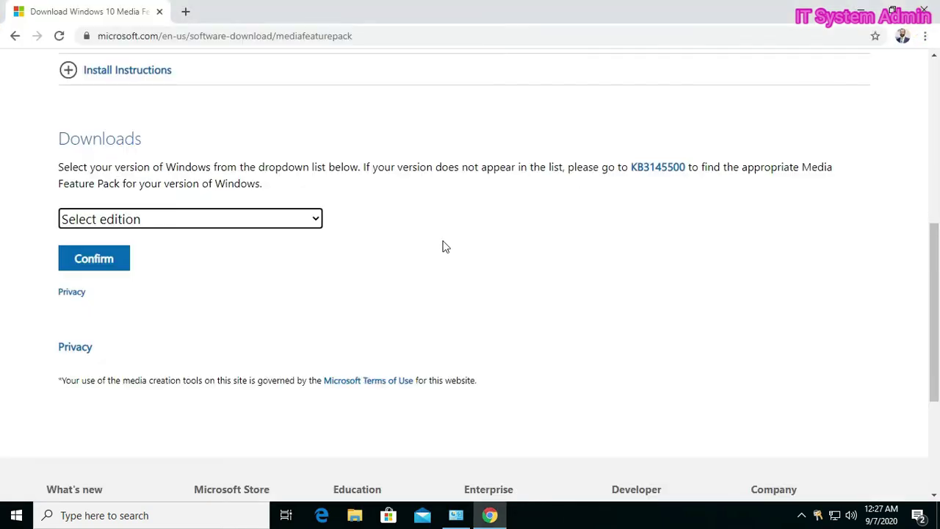
pyautogui.click(319, 218)
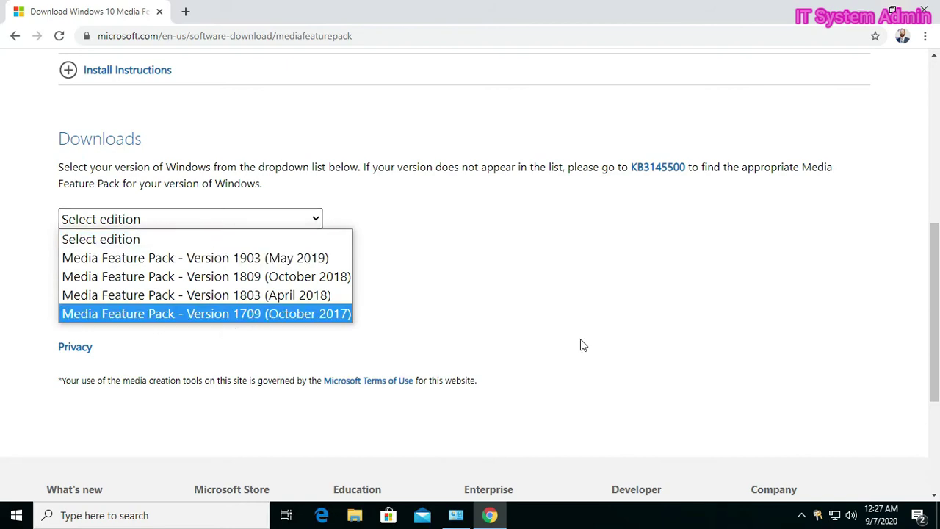
pyautogui.click(609, 339)
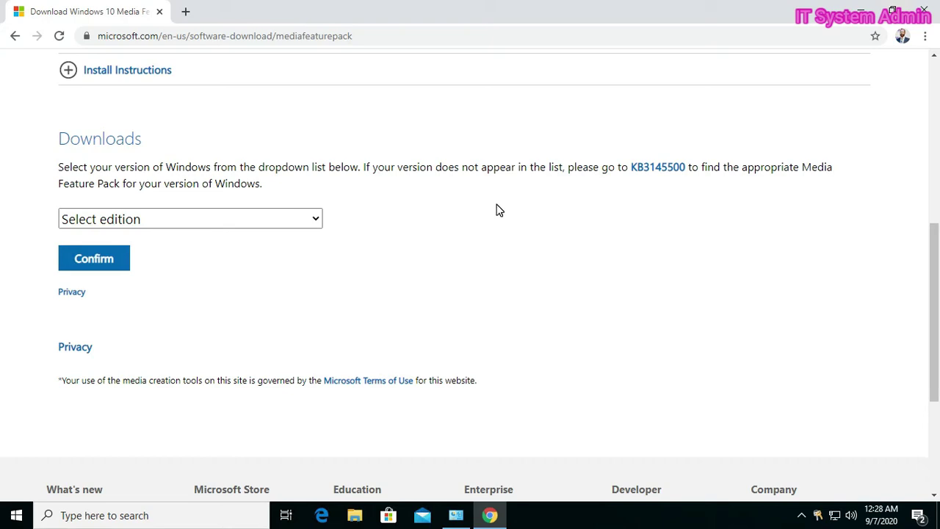
# Step: Open the KB3145500 list and highlight the Windows 10, version 2004 entry
pyautogui.click(658, 169)
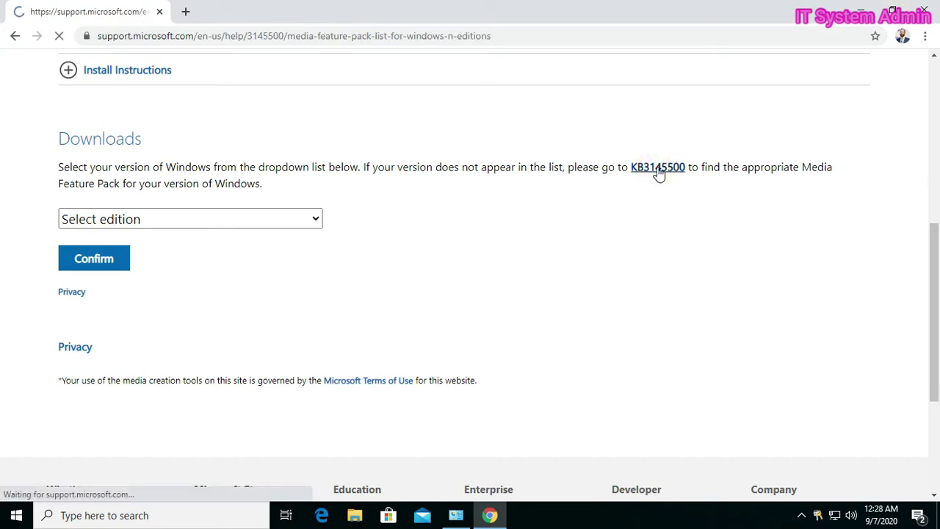
pyautogui.moveTo(247, 325); pyautogui.dragTo(349, 326)
pyautogui.scroll(-1, 245, 325)
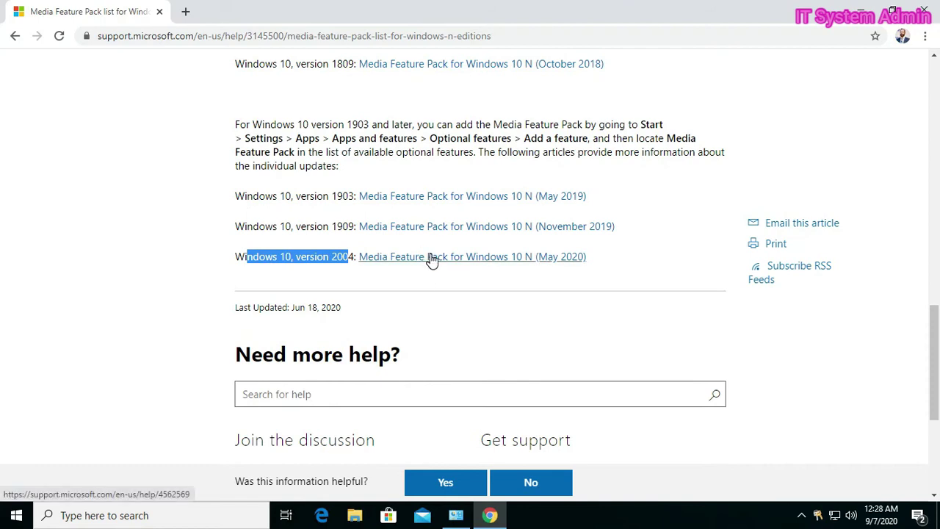
# Step: Open the May 2020 Media Feature Pack article and highlight its restart and installation notes
pyautogui.click(431, 259)
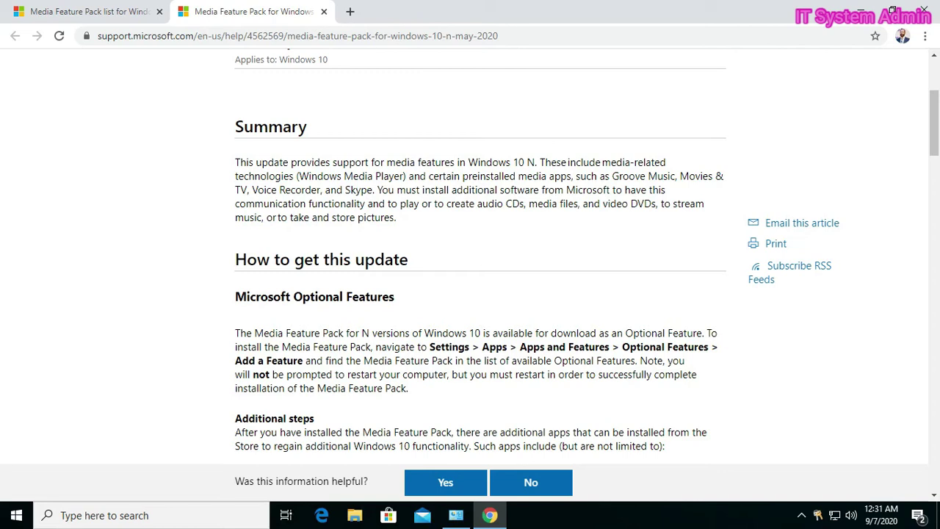
pyautogui.moveTo(348, 375); pyautogui.dragTo(540, 390)
pyautogui.moveTo(236, 387); pyautogui.dragTo(418, 396)
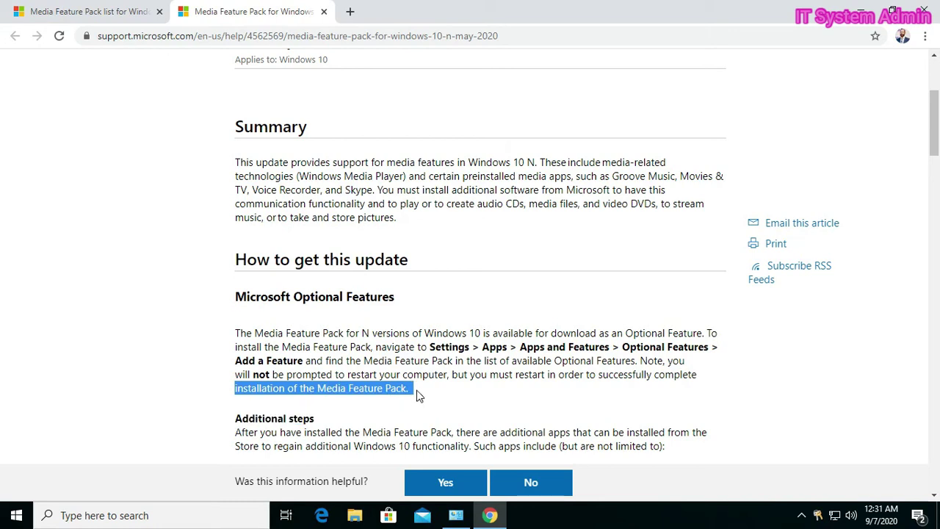
pyautogui.click(417, 394)
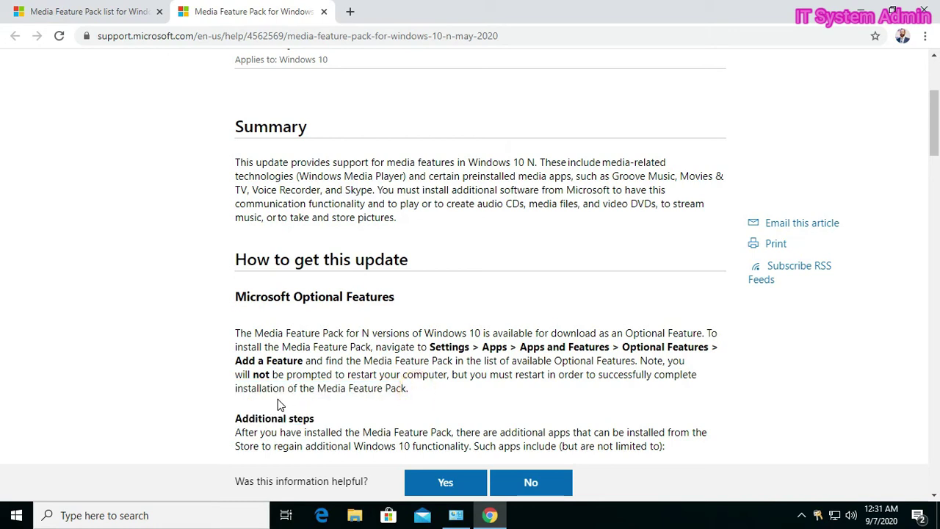
# Step: Open Settings > Apps > Apps & features, then the Optional features page
pyautogui.click(18, 517)
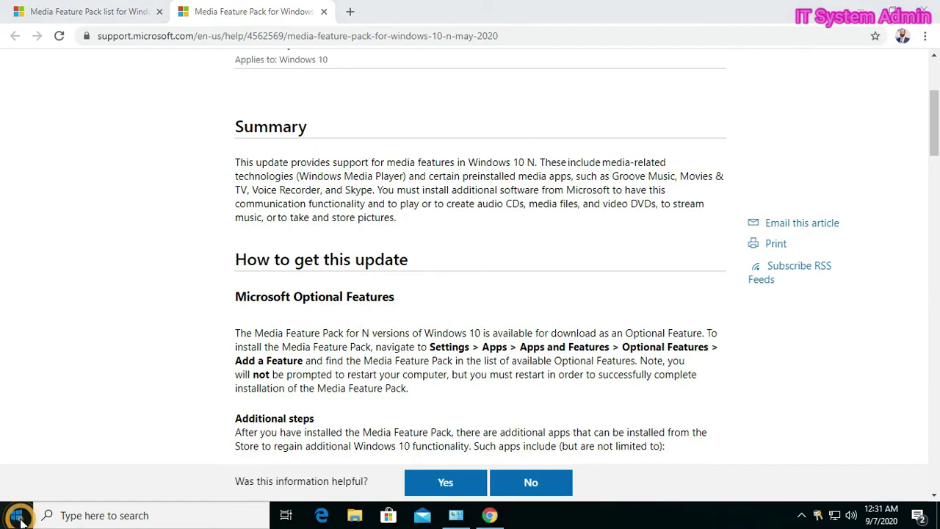
pyautogui.click(17, 451)
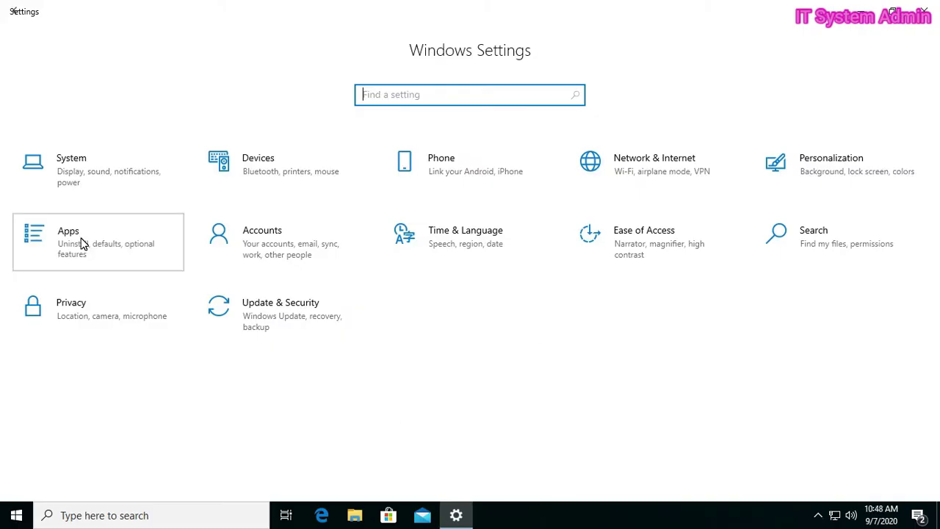
pyautogui.click(83, 244)
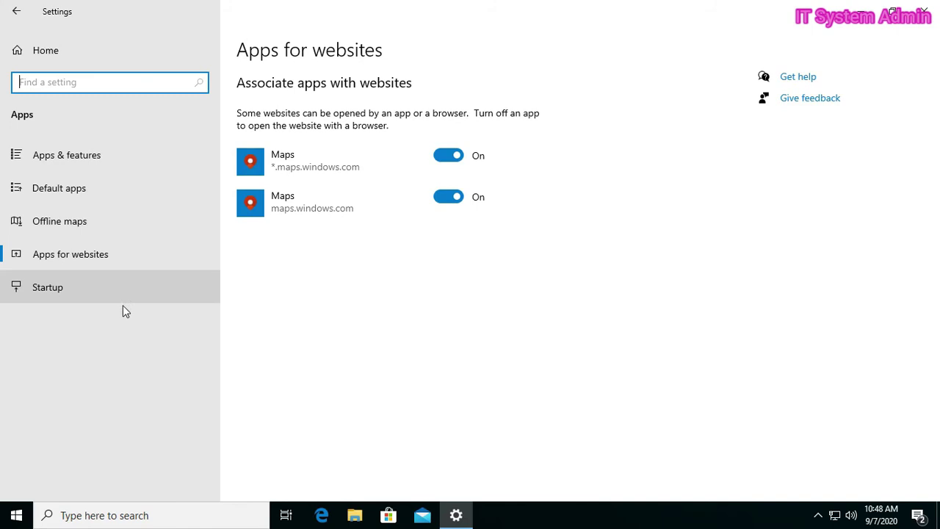
pyautogui.click(92, 161)
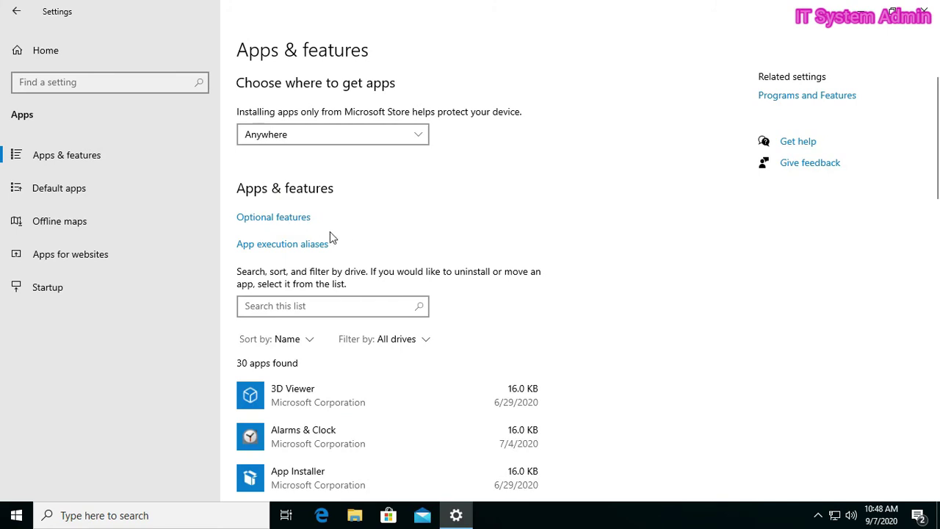
pyautogui.click(263, 217)
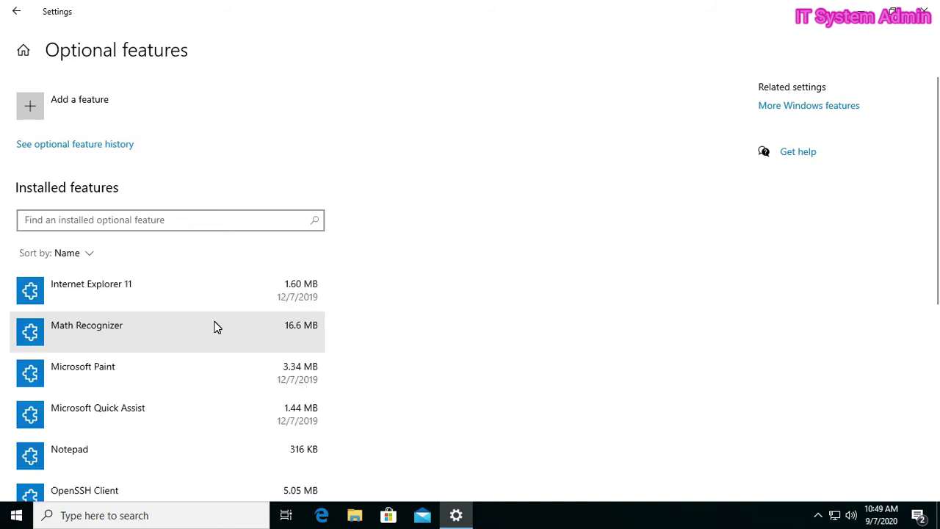
# Step: Under Add a feature, tick Media Feature Pack, leaving Windows Media Player unticked
pyautogui.click(66, 108)
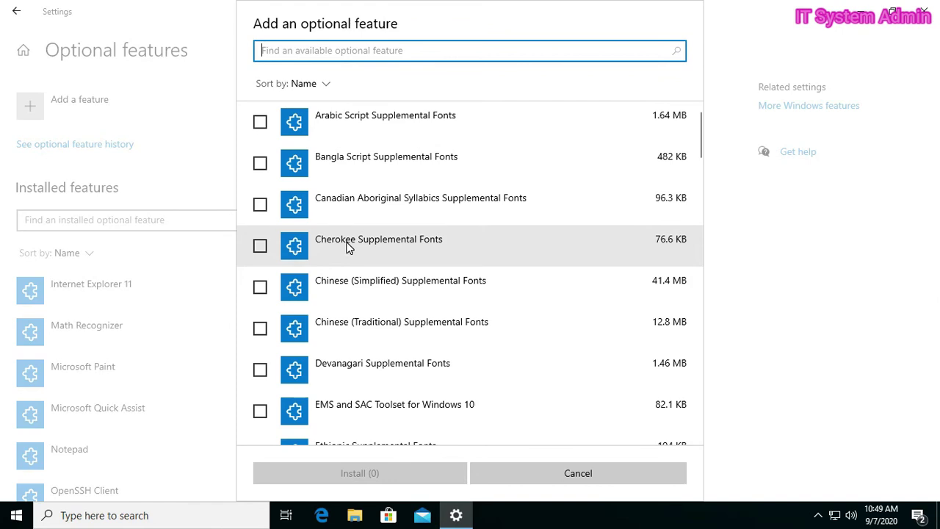
pyautogui.scroll(-4, 348, 247)
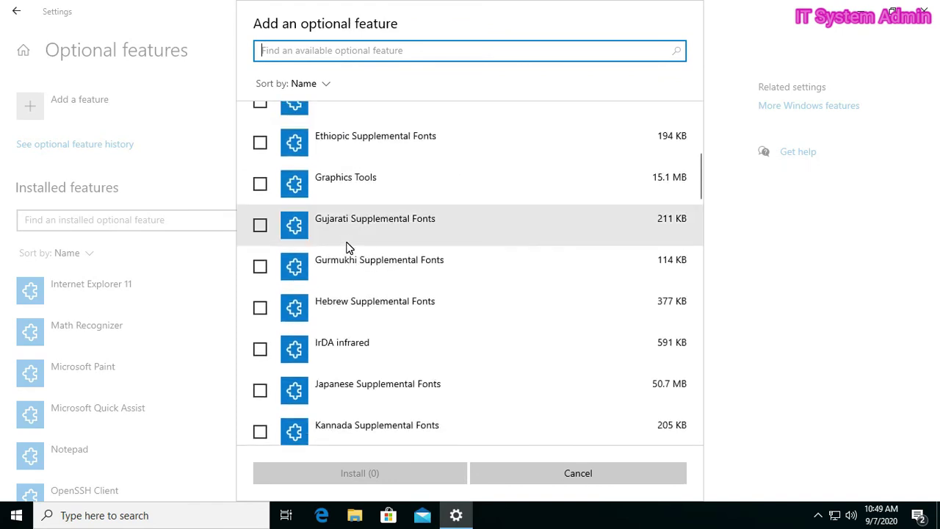
pyautogui.scroll(-5, 349, 247)
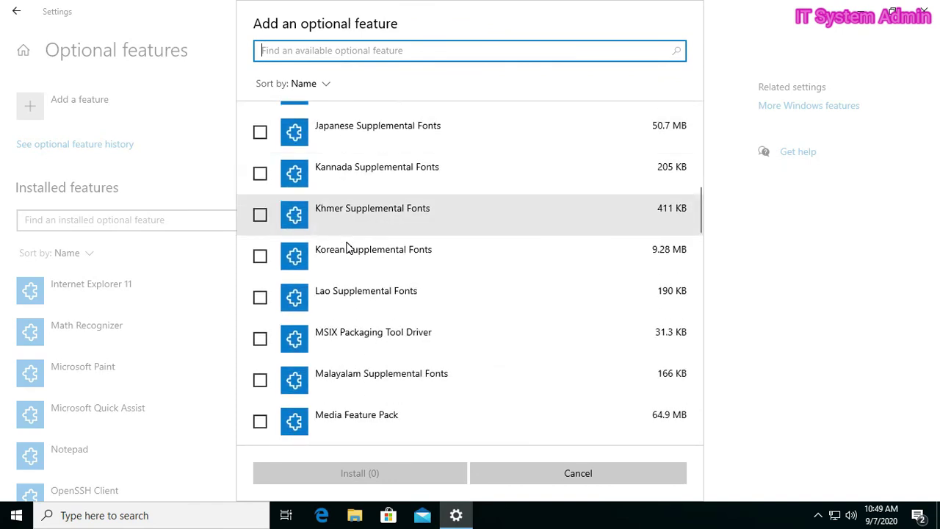
pyautogui.scroll(-1, 349, 247)
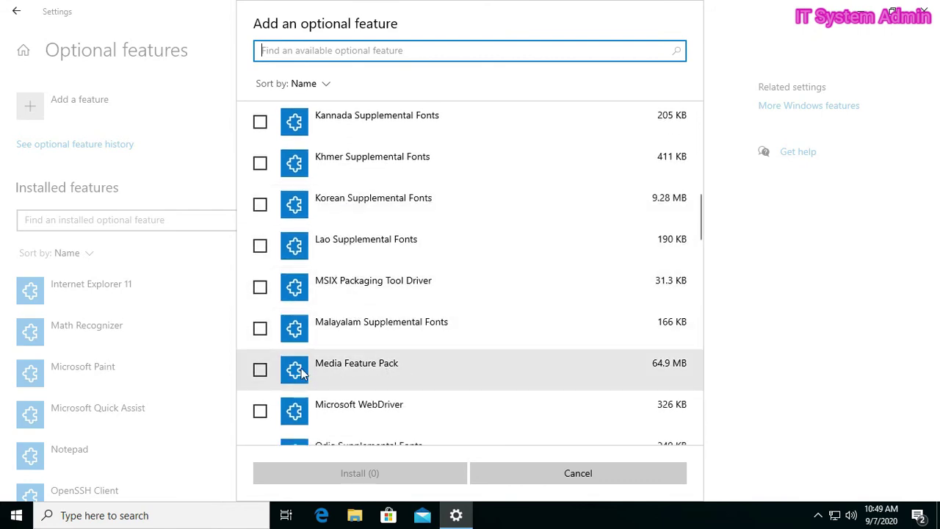
pyautogui.click(260, 370)
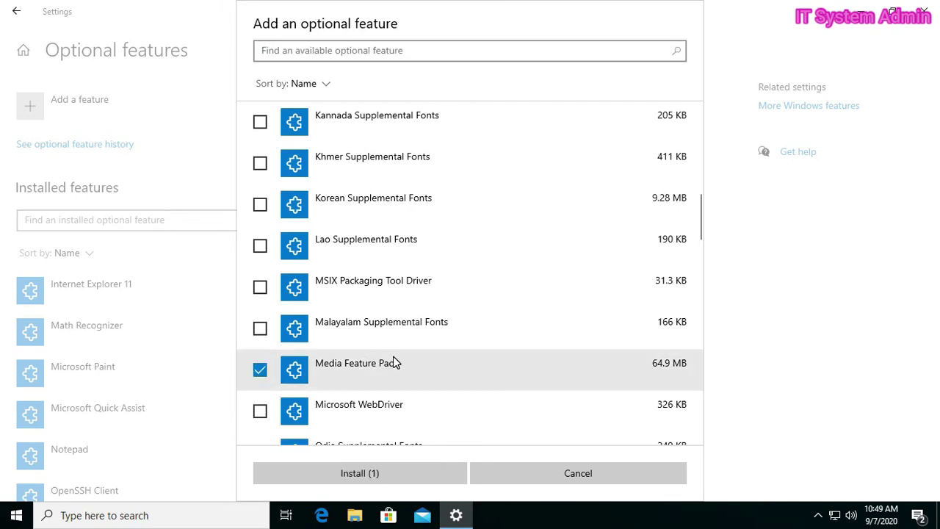
pyautogui.scroll(-5, 393, 363)
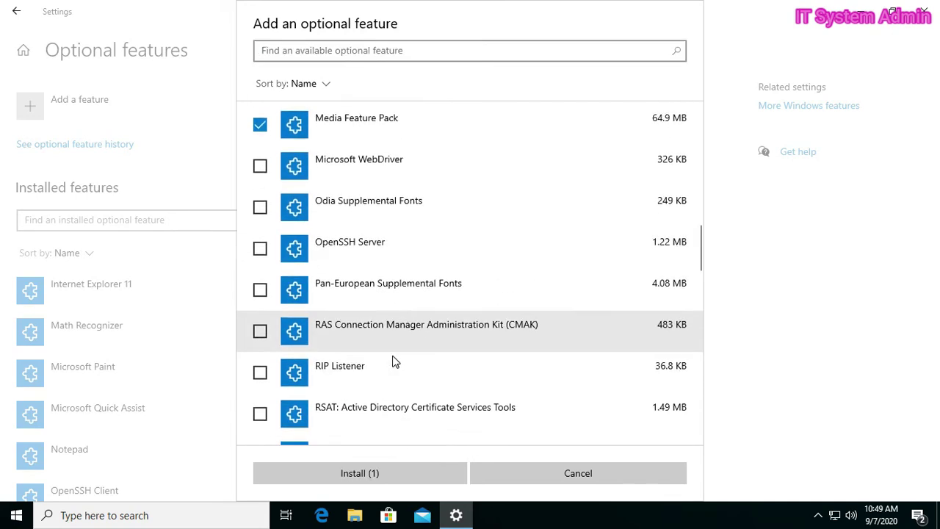
pyautogui.scroll(-5, 393, 360)
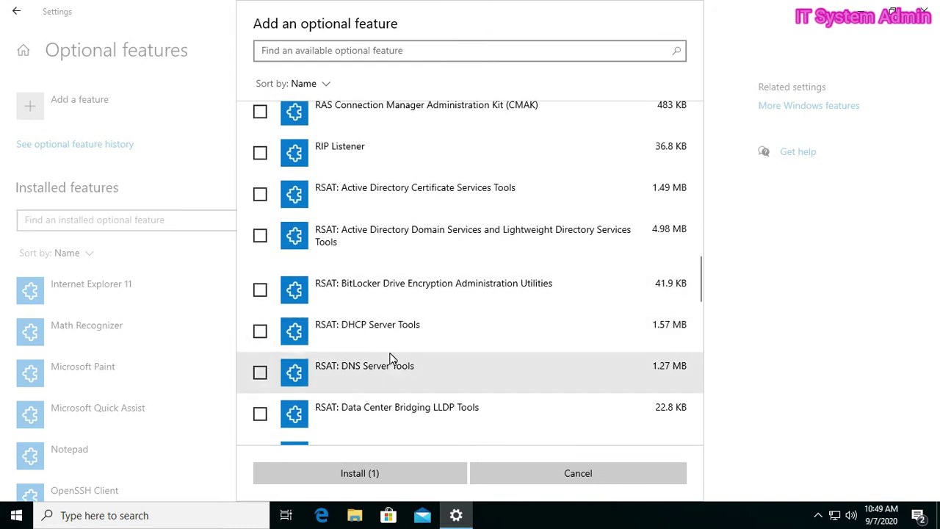
pyautogui.scroll(-5, 390, 358)
pyautogui.scroll(-1, 389, 356)
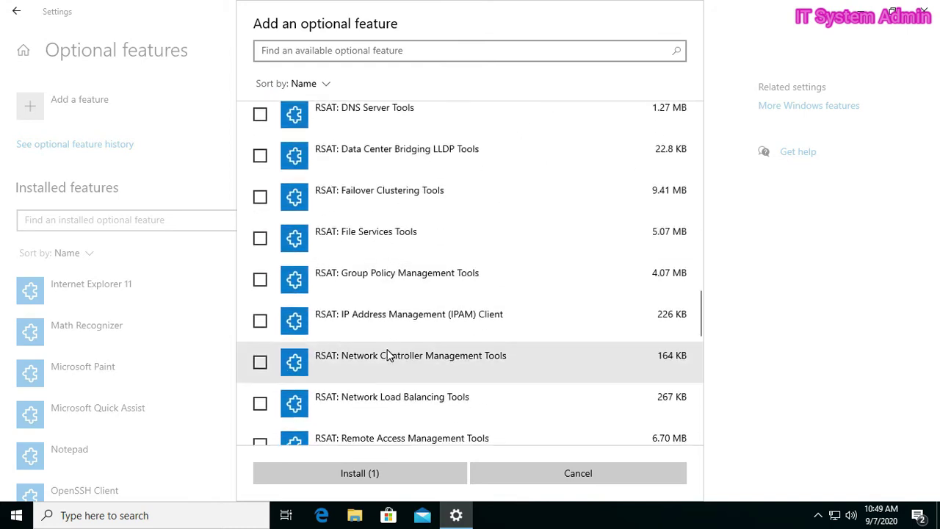
pyautogui.scroll(-8, 388, 356)
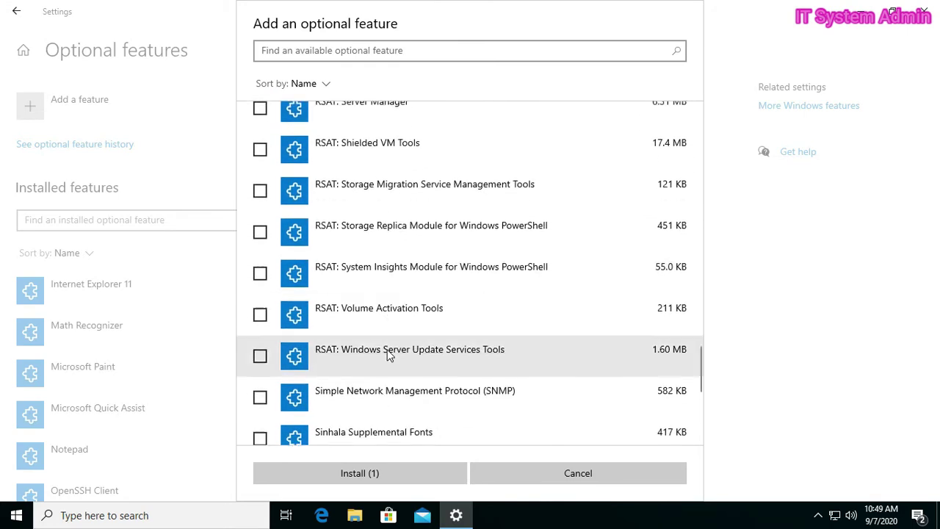
pyautogui.scroll(-3, 389, 356)
pyautogui.scroll(-3, 389, 355)
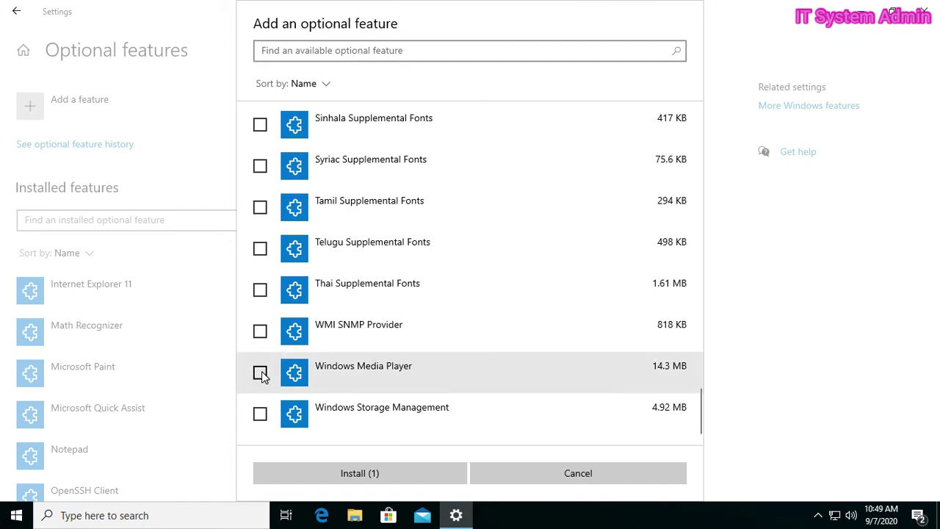
pyautogui.click(260, 372)
pyautogui.click(261, 373)
# Step: Install the selected Media Feature Pack and let it finish
pyautogui.scroll(10, 391, 362)
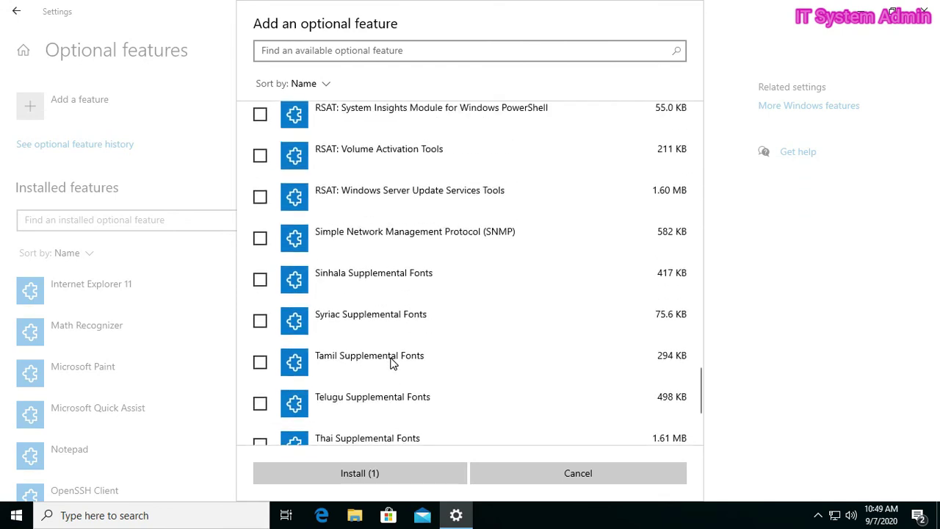
pyautogui.scroll(5, 391, 362)
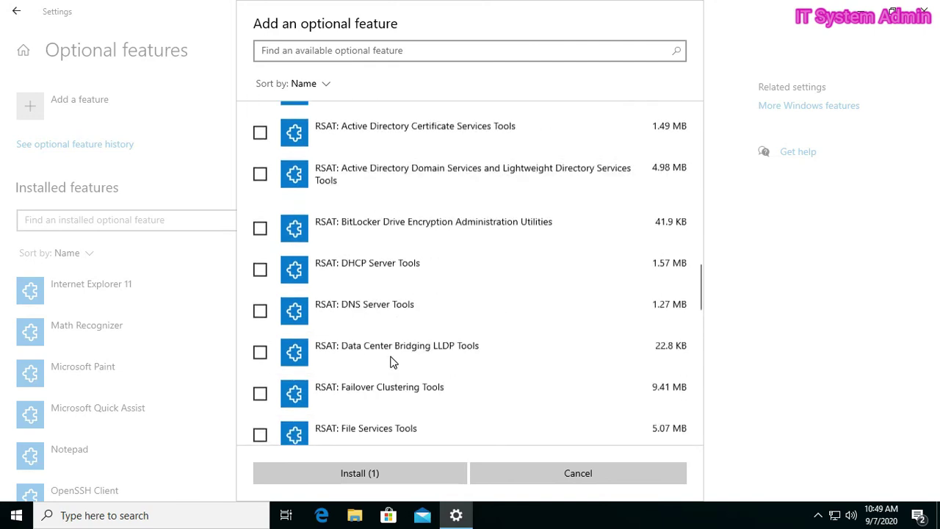
pyautogui.scroll(6, 391, 362)
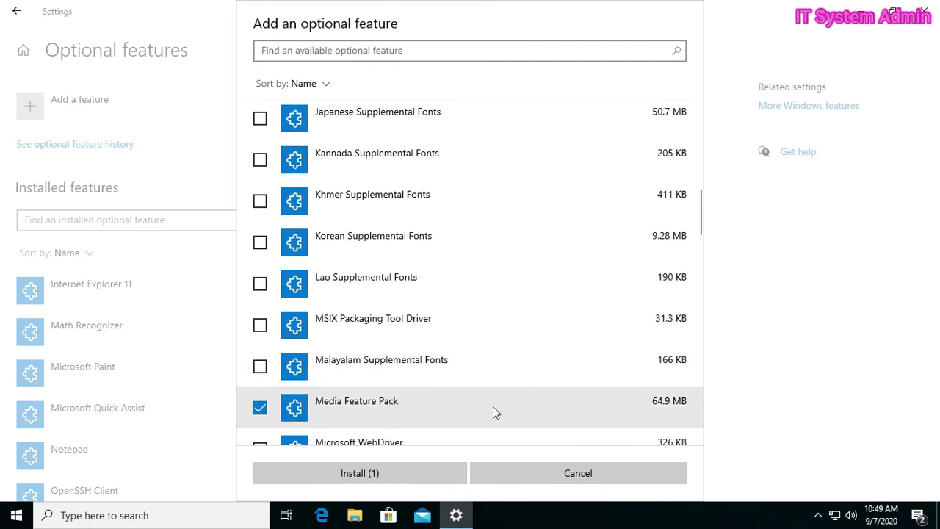
pyautogui.click(387, 475)
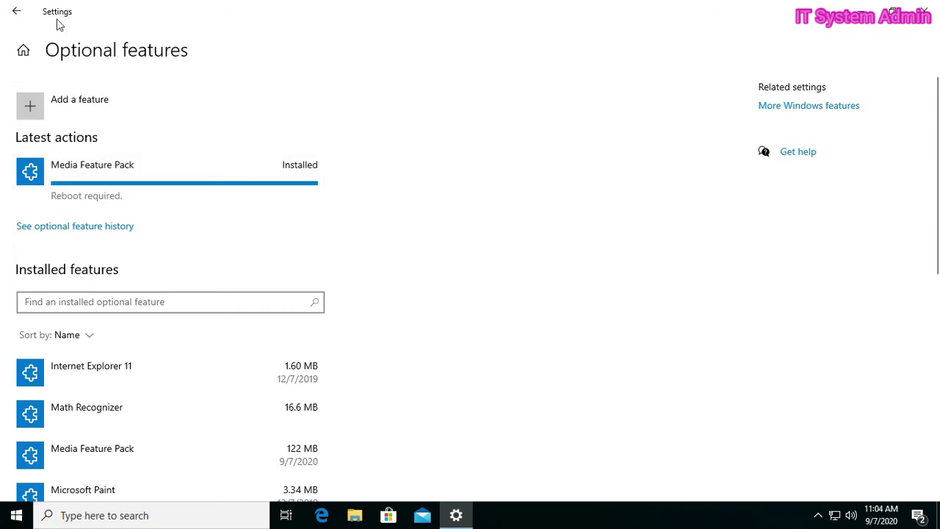
# Step: Go back, close Settings and refresh the desktop
pyautogui.click(16, 14)
pyautogui.click(923, 10)
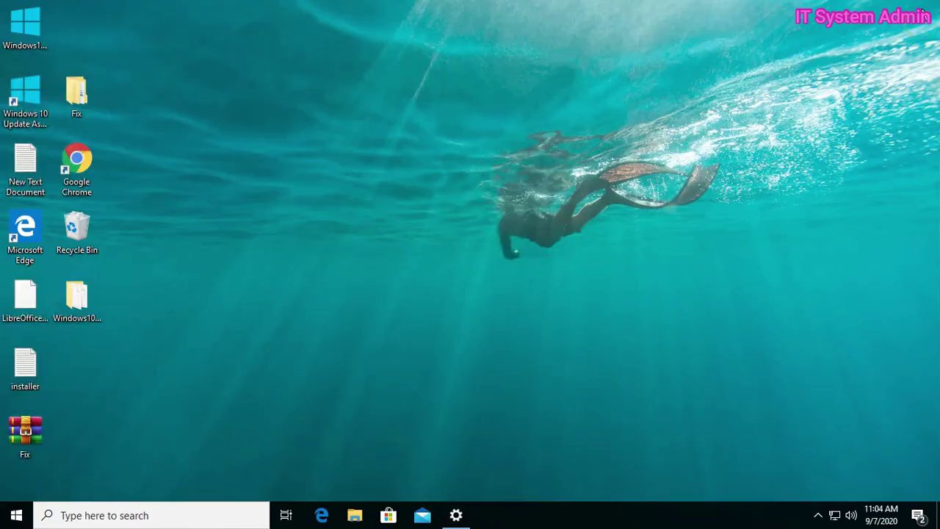
pyautogui.rightClick(347, 196)
pyautogui.click(370, 239)
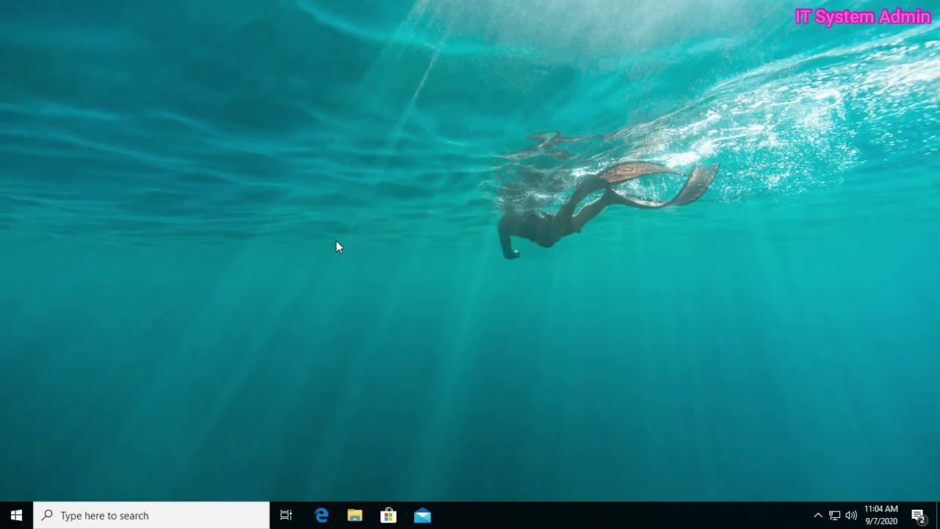
# Step: Restart the computer and sign back in with the account password
pyautogui.click(25, 512)
pyautogui.click(17, 487)
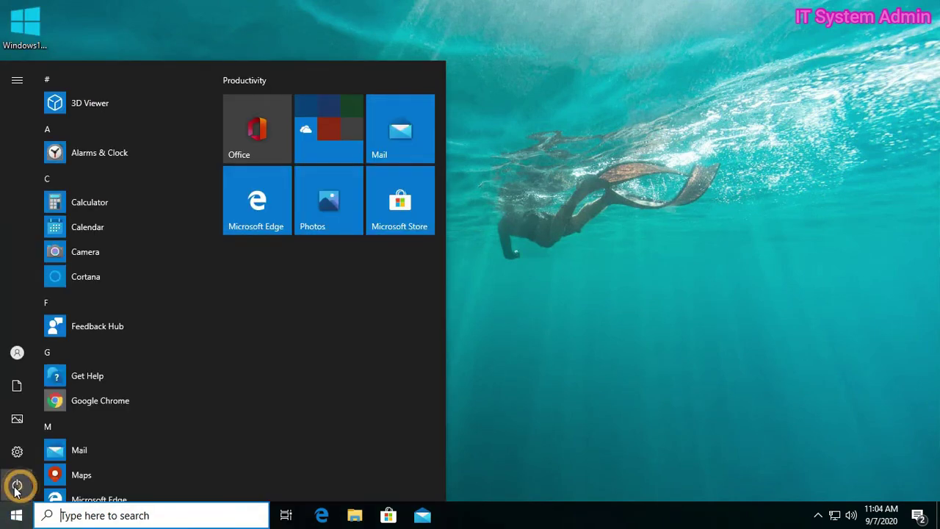
pyautogui.click(23, 451)
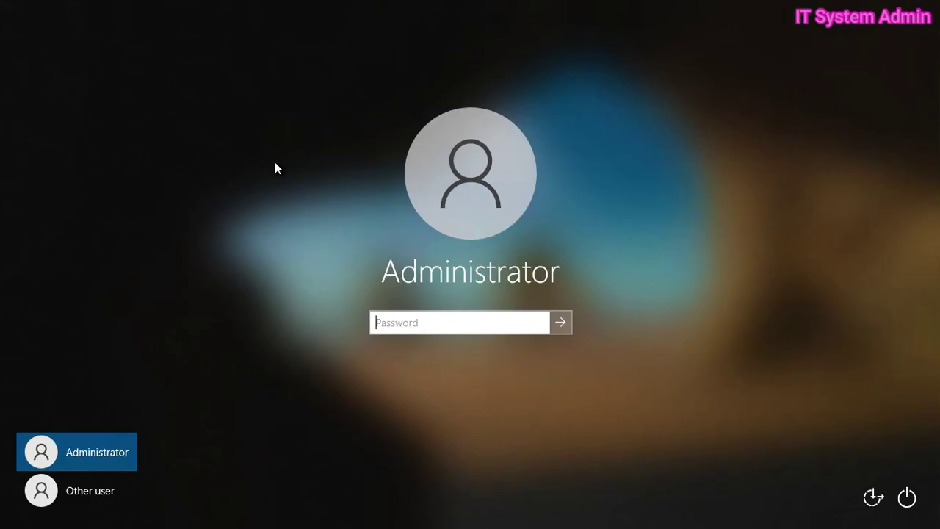
pyautogui.write('password12')
pyautogui.press('Return')
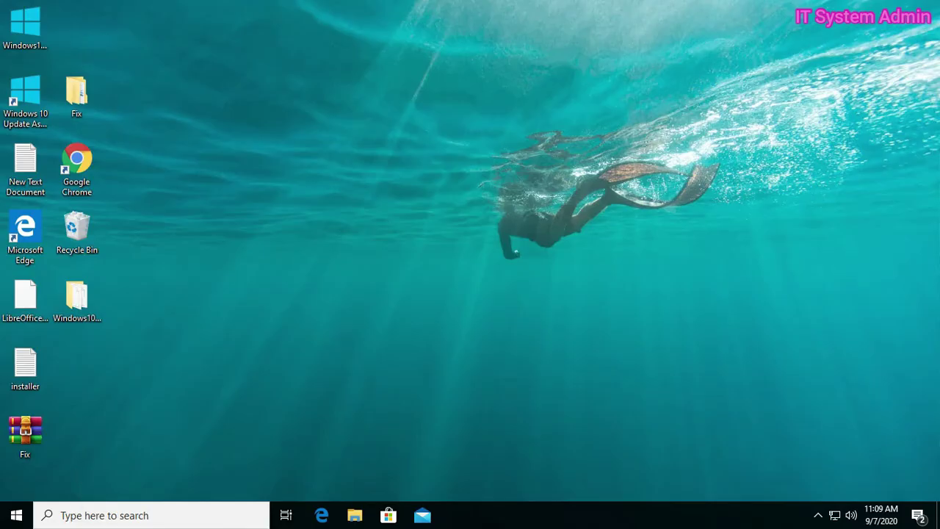
# Step: Search 'windows m' and launch Windows Media Player from Best match
pyautogui.click(72, 517)
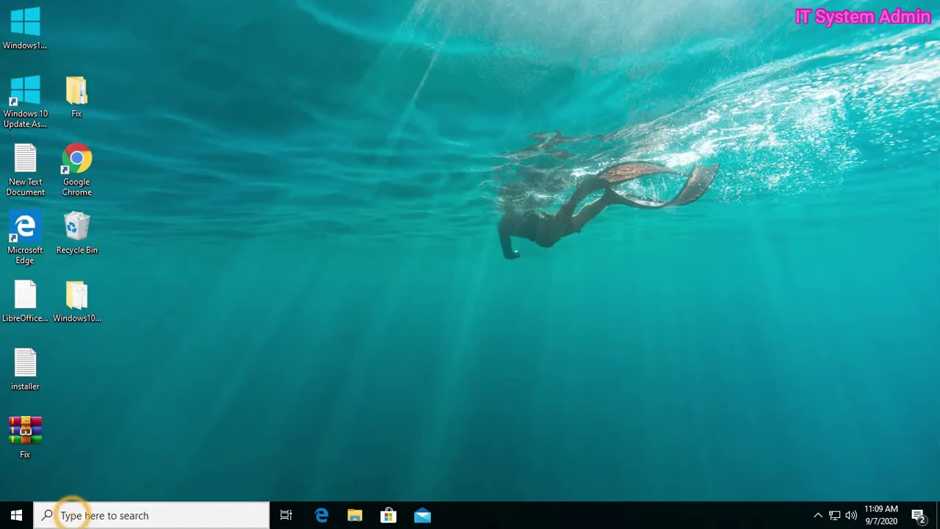
pyautogui.write('w')
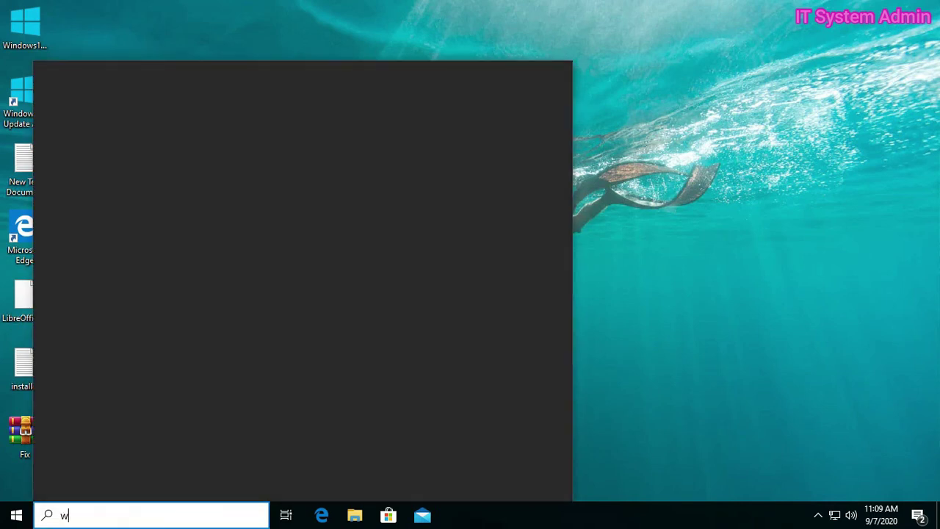
pyautogui.write('in')
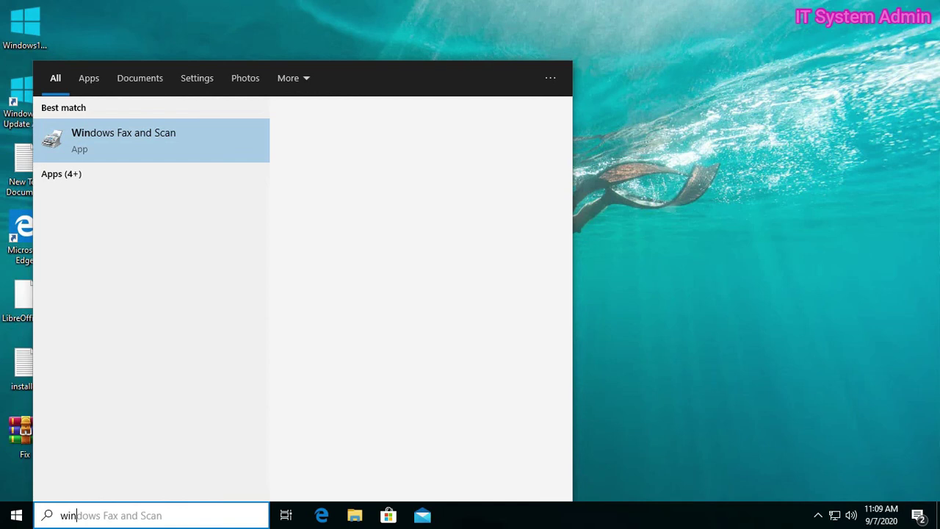
pyautogui.write('d')
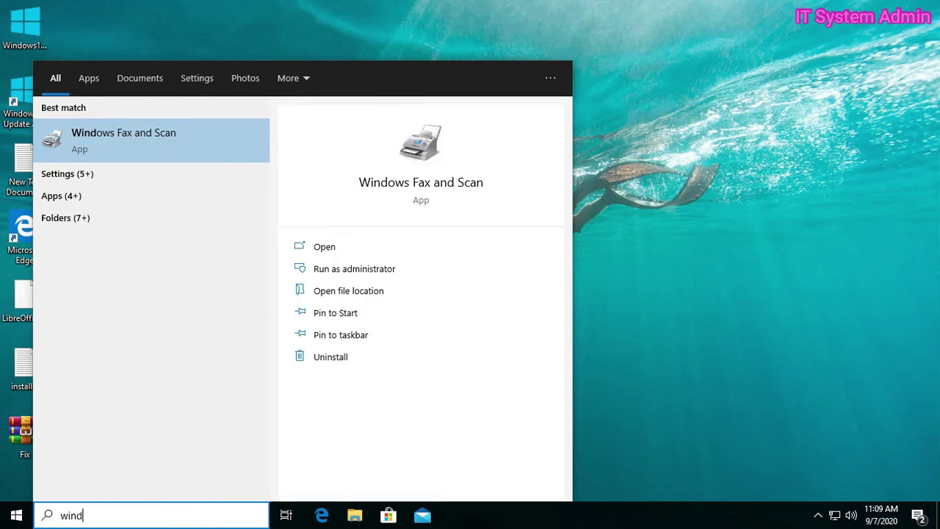
pyautogui.write('o')
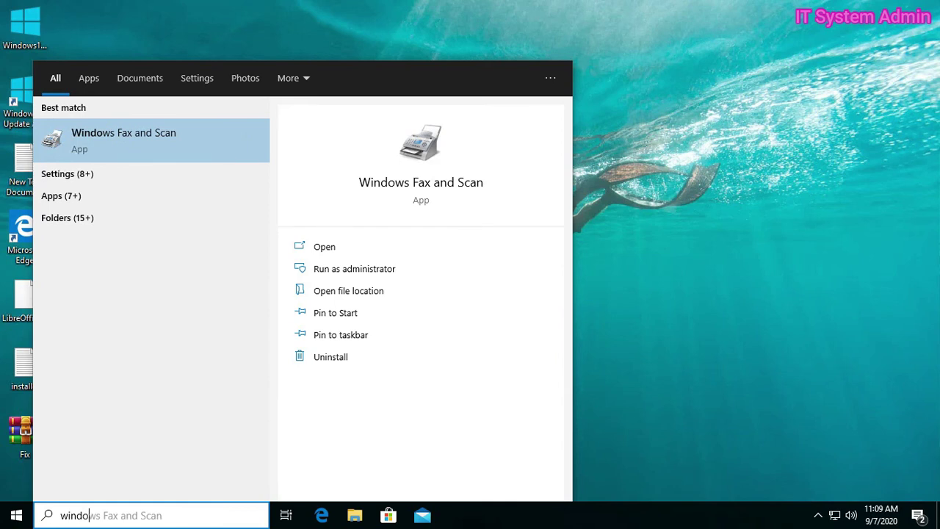
pyautogui.write('ws')
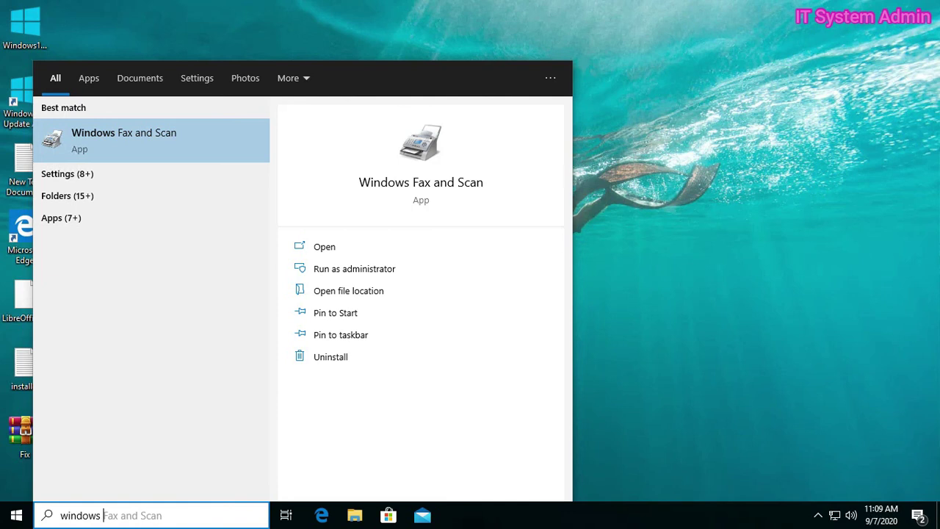
pyautogui.write(' m')
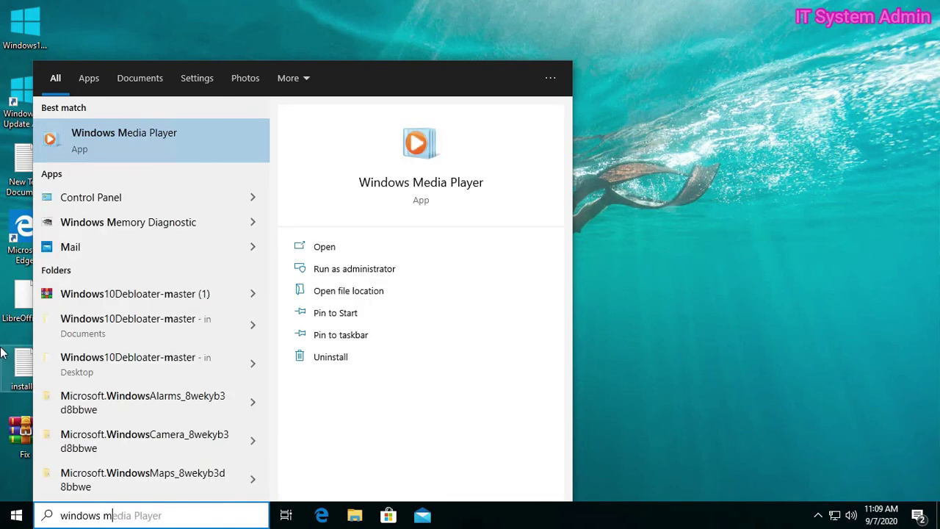
pyautogui.click(182, 140)
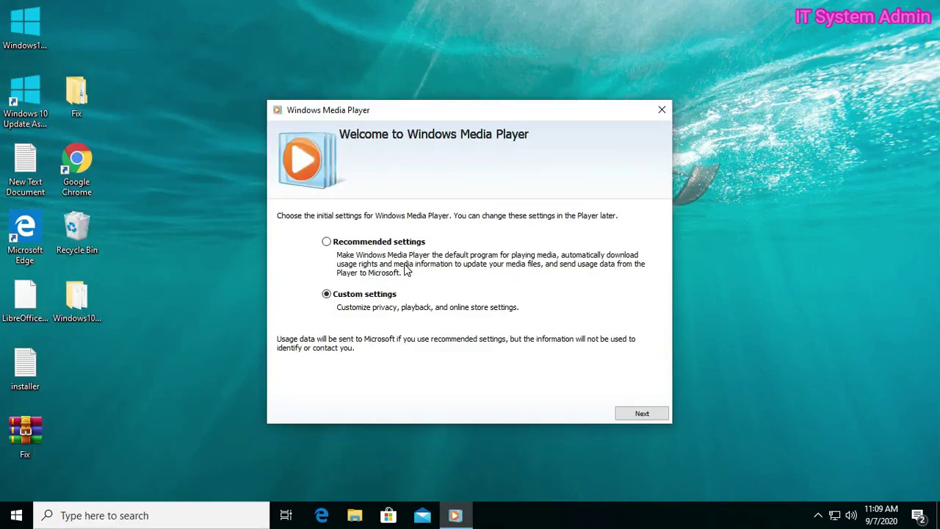
# Step: Complete Windows Media Player's first-run setup with Recommended settings, then close the player's empty library window
pyautogui.click(326, 242)
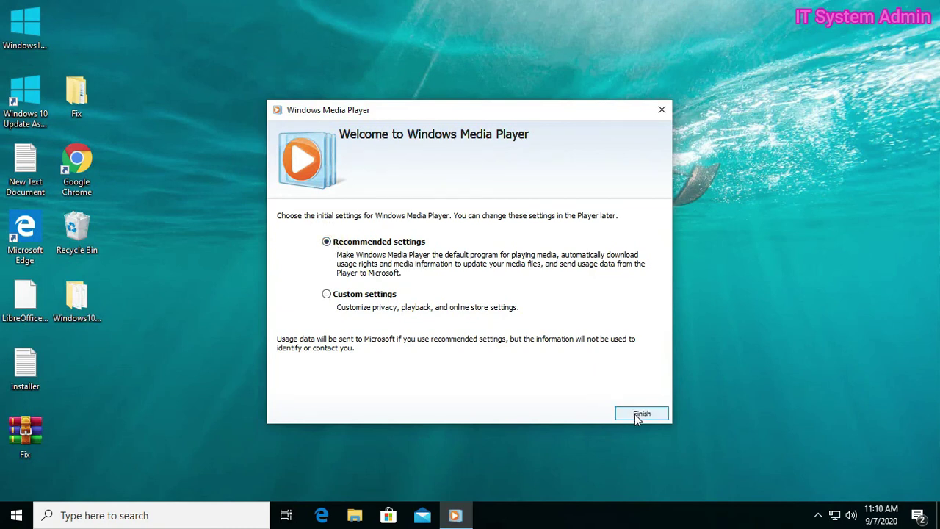
pyautogui.click(636, 415)
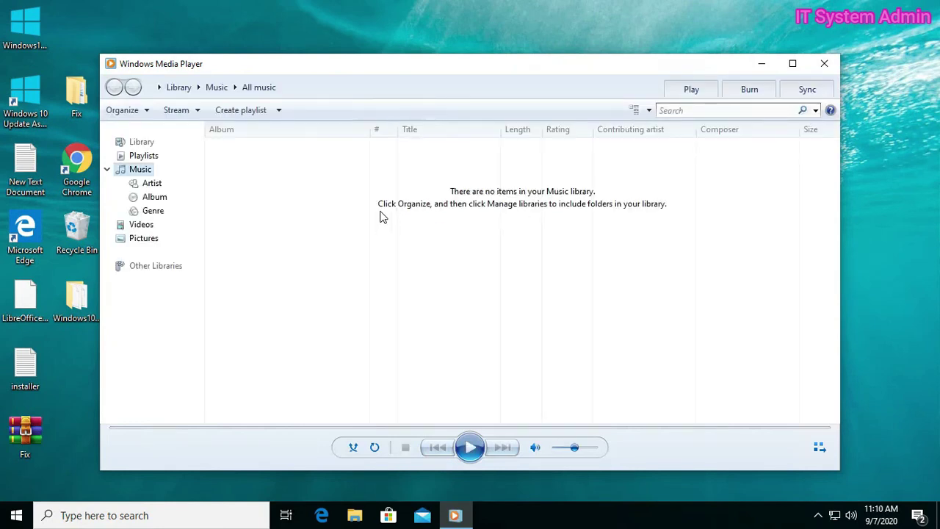
pyautogui.click(826, 63)
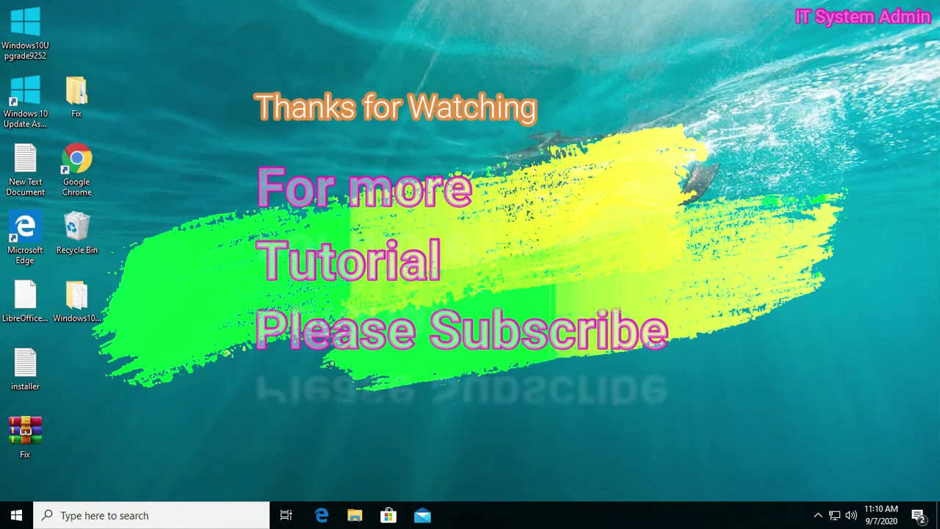